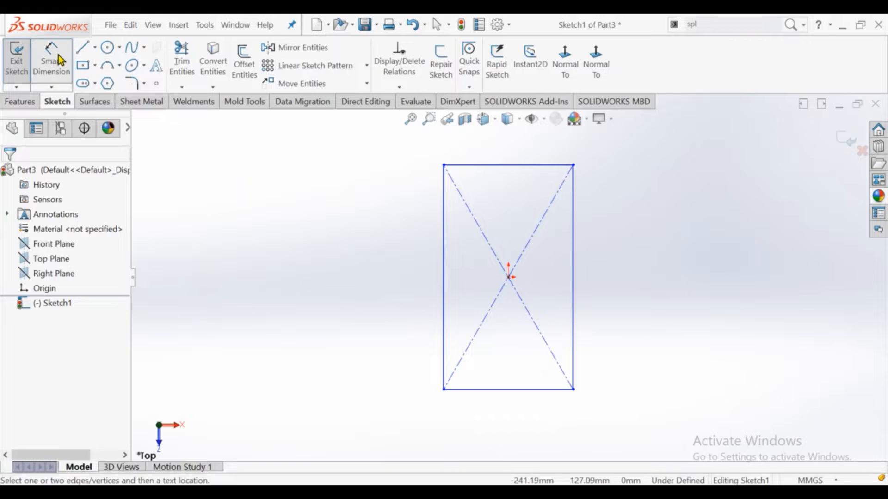
Dimension the origin-centered rectangle to 140 mm along its vertical side and 60 mm along its lower side.
left_click(443, 262)
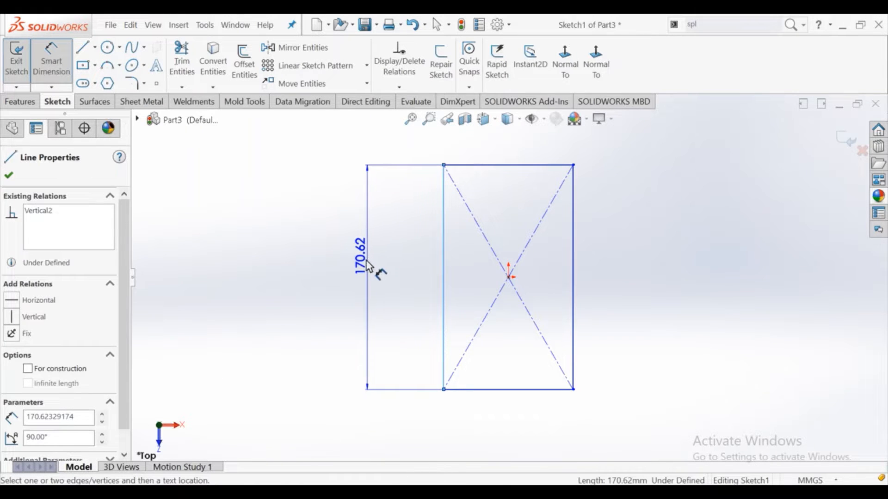
left_click(365, 266)
type("140")
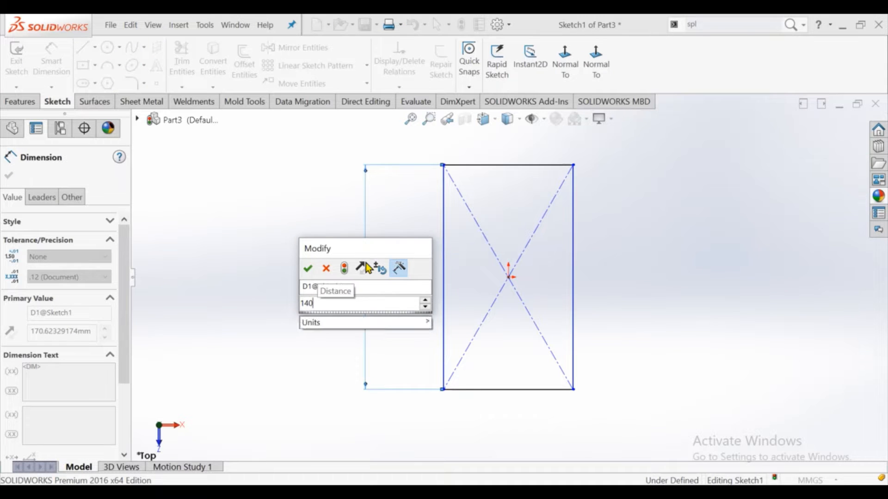
key("Return")
left_click(487, 400)
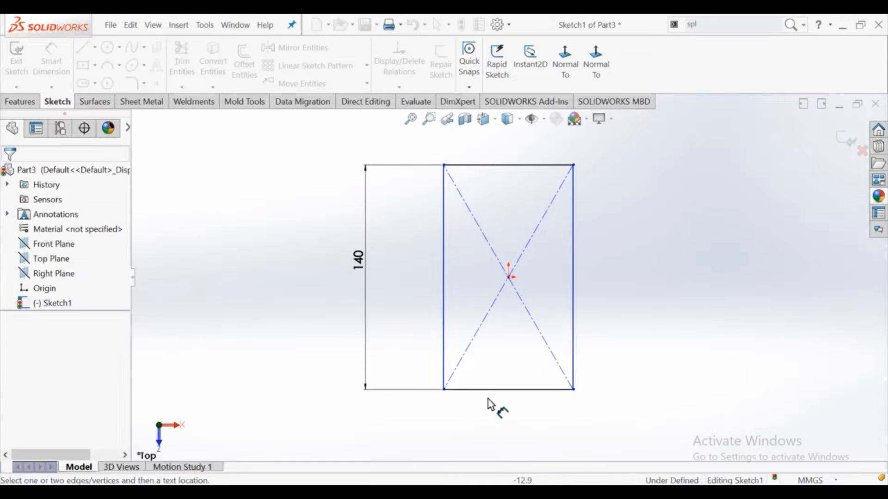
left_click(509, 390)
left_click(512, 424)
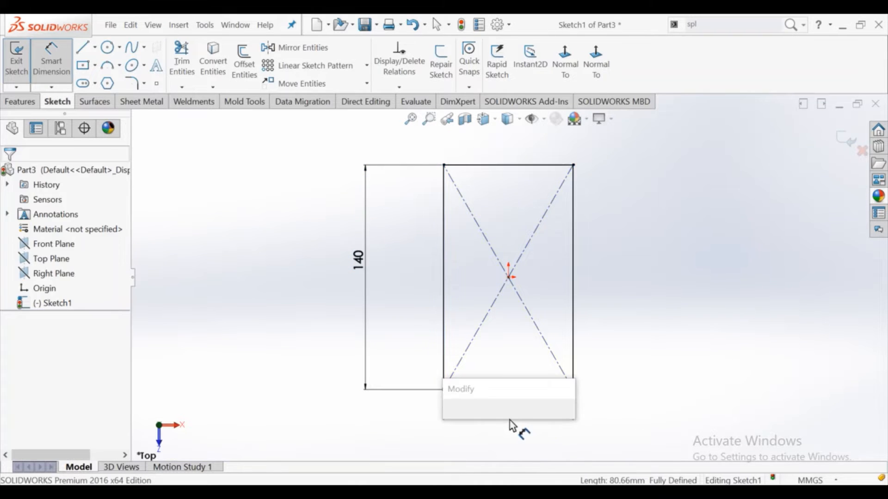
type("60")
key("Return")
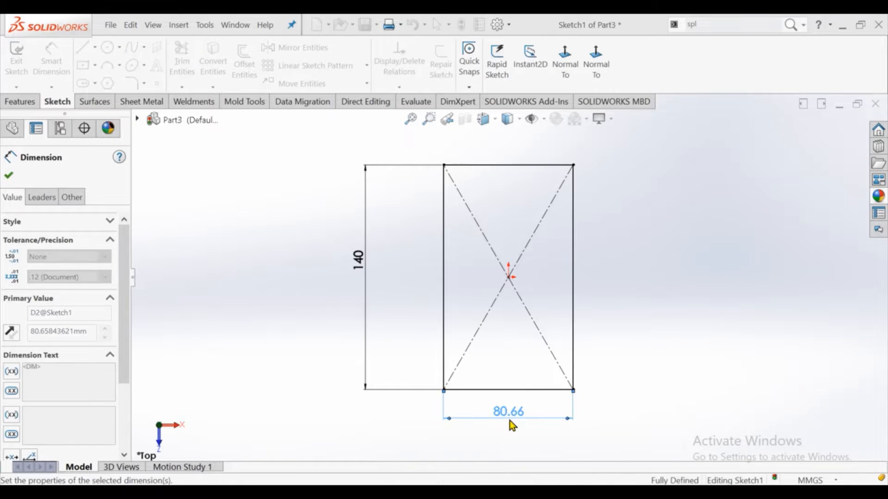
right_click(223, 184)
left_click(252, 226)
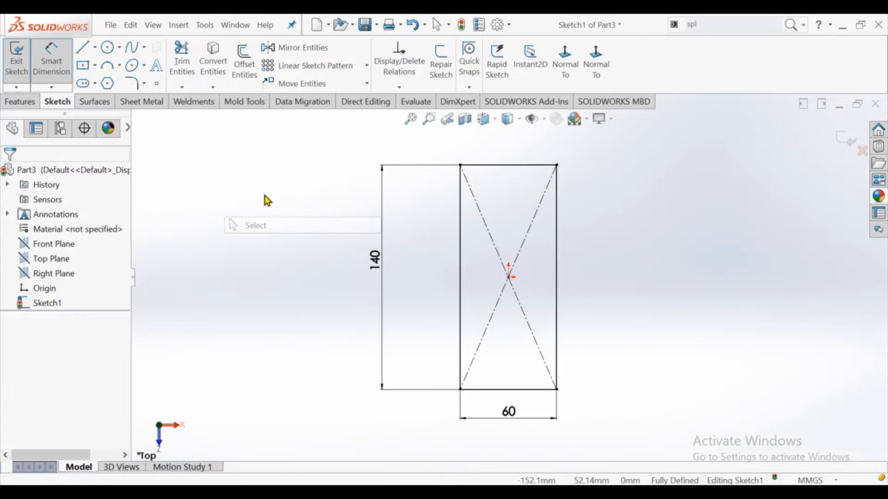
Extrude the rectangle as a blind boss with a depth of 15 mm.
left_click(21, 101)
left_click(25, 77)
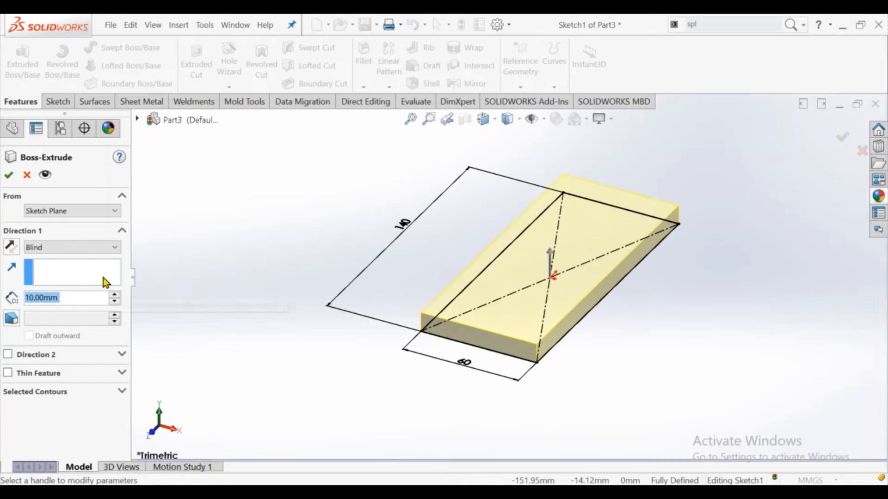
type("15")
key("Return")
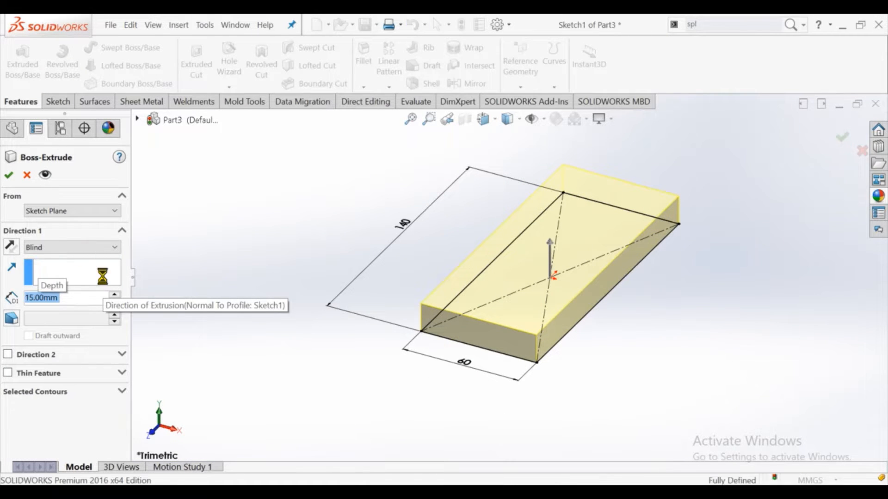
key("Return")
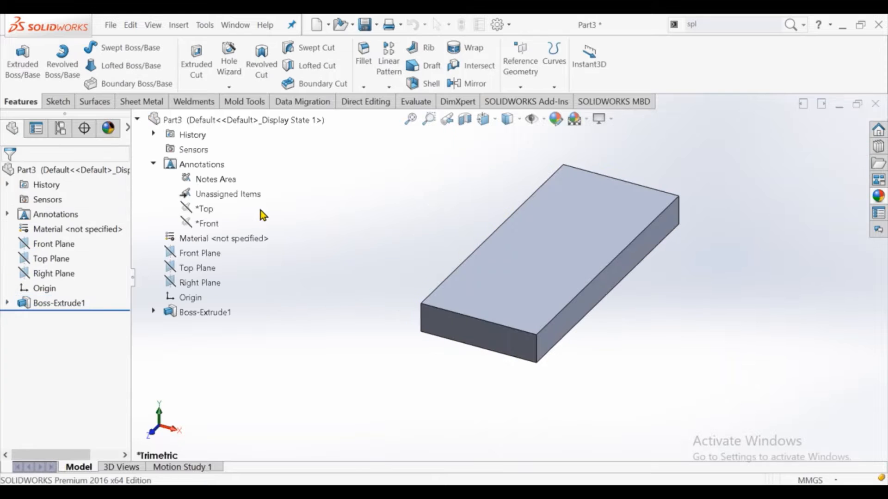
Start a sketch on the block's narrow front end face and orient the view normal to it.
left_click(479, 323)
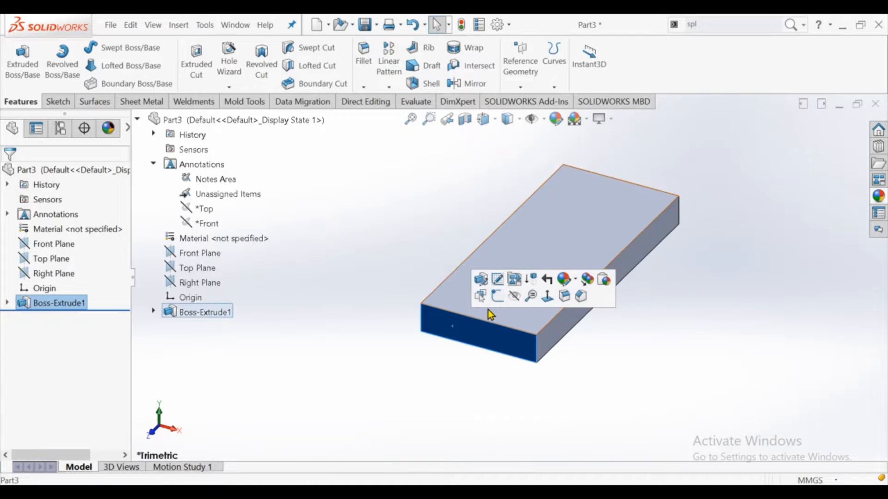
left_click(497, 296)
left_click(561, 74)
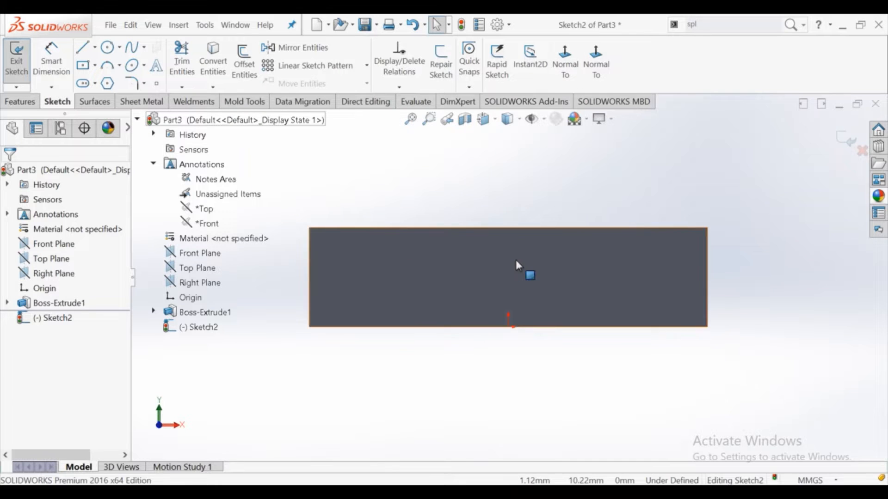
Draw a vertical centerline about 26 mm long upward from the midpoint of the block's top edge.
scroll(515, 259, "down", 1)
scroll(458, 203, "up", 6)
scroll(568, 205, "down", 3)
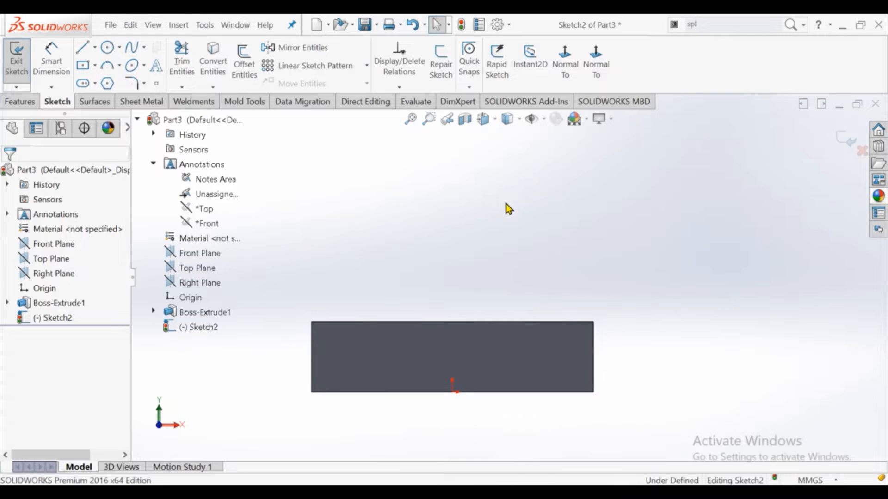
scroll(539, 244, "up", 1)
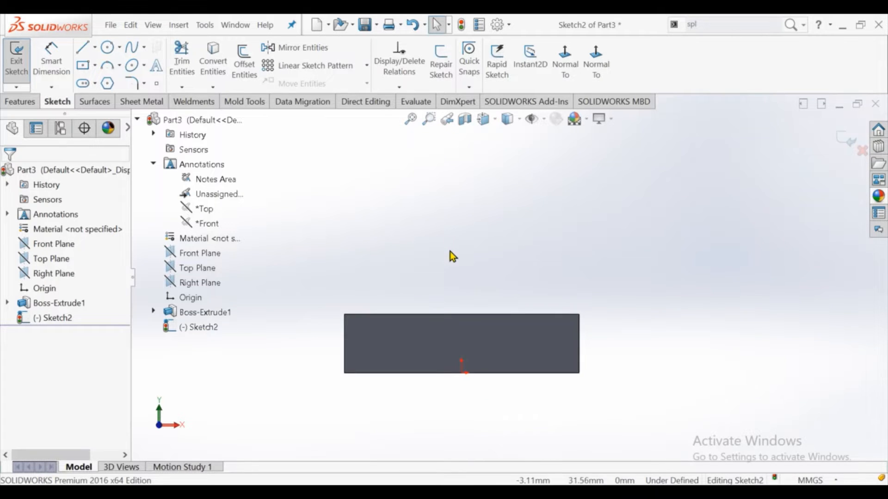
scroll(435, 245, "down", 1)
left_click(96, 48)
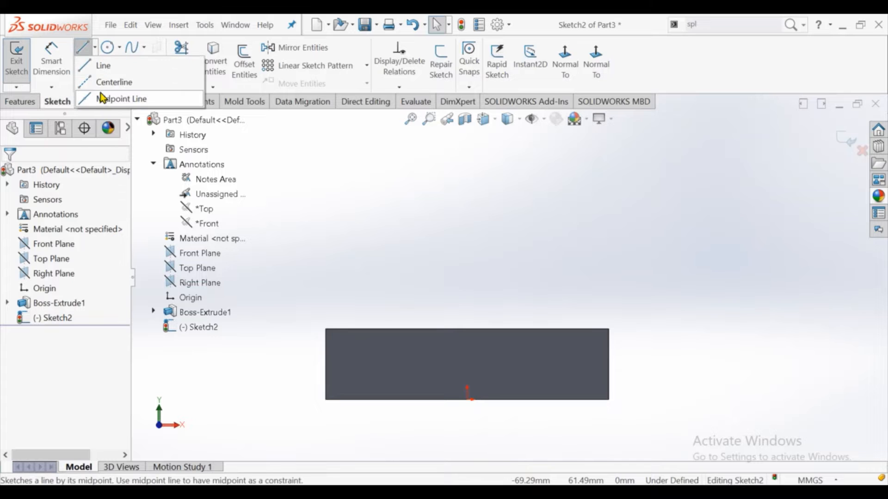
left_click(104, 81)
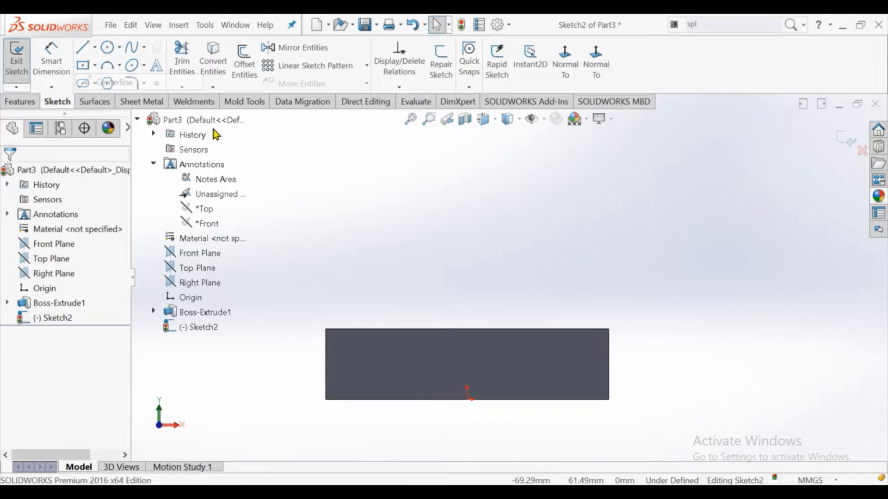
left_click(466, 328)
left_click(467, 204)
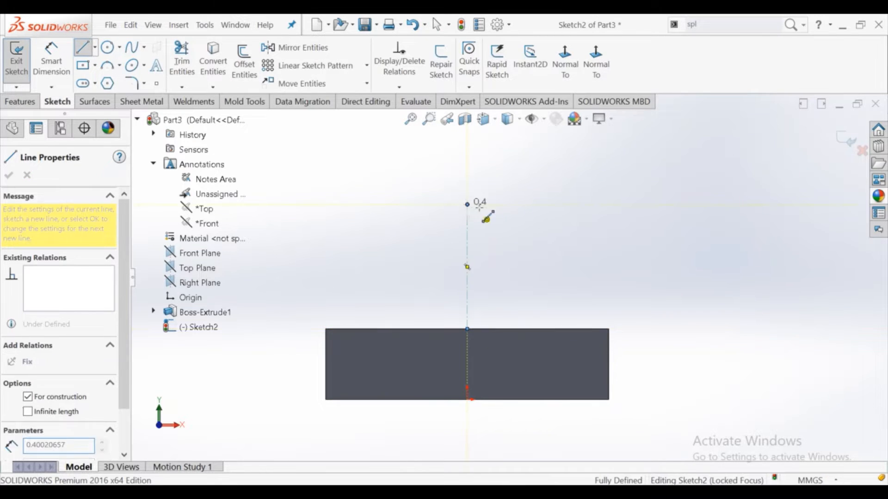
right_click(486, 219)
left_click(489, 212)
key("z")
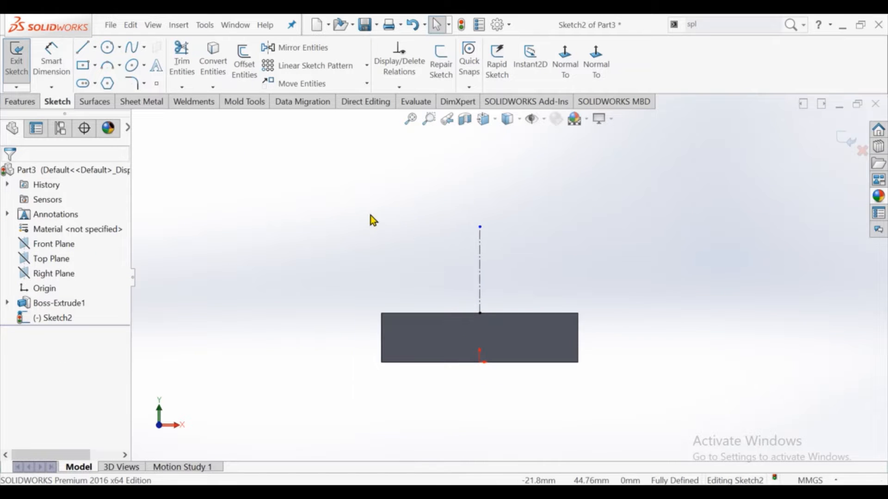
Draw a circle of about 15 mm radius centered on the upper end of the centerline.
left_click(107, 47)
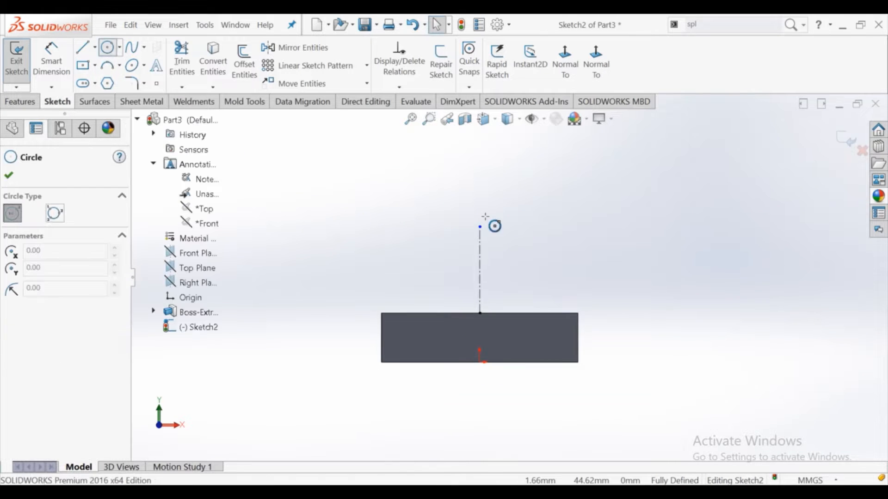
left_click(480, 226)
left_click(462, 180)
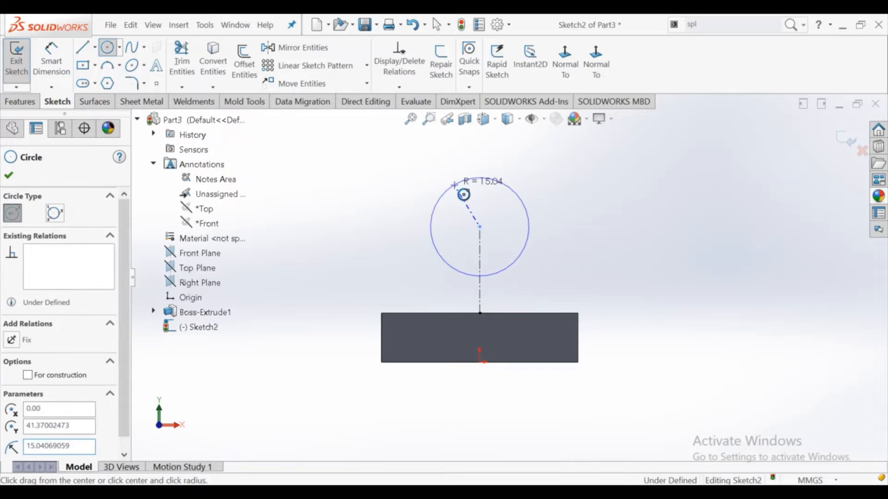
right_click(470, 194)
left_click(471, 192)
Dimension the circle's diameter to 40 mm.
left_click(52, 61)
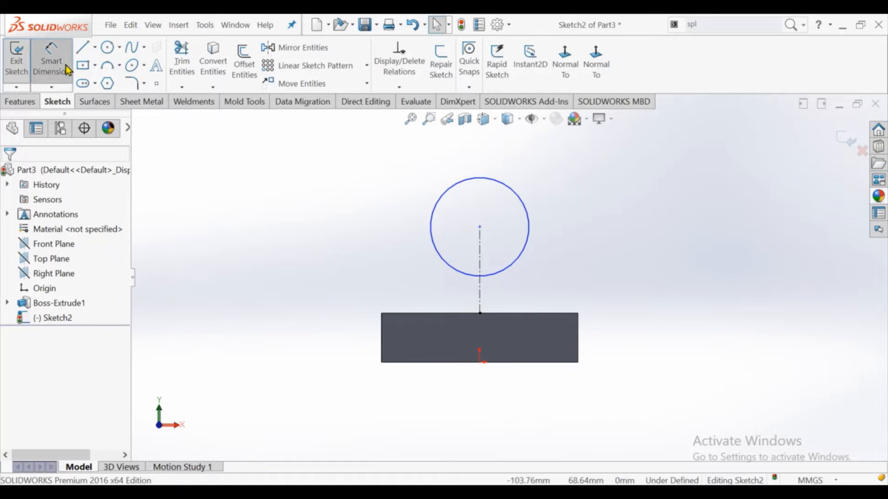
left_click(461, 185)
left_click(350, 167)
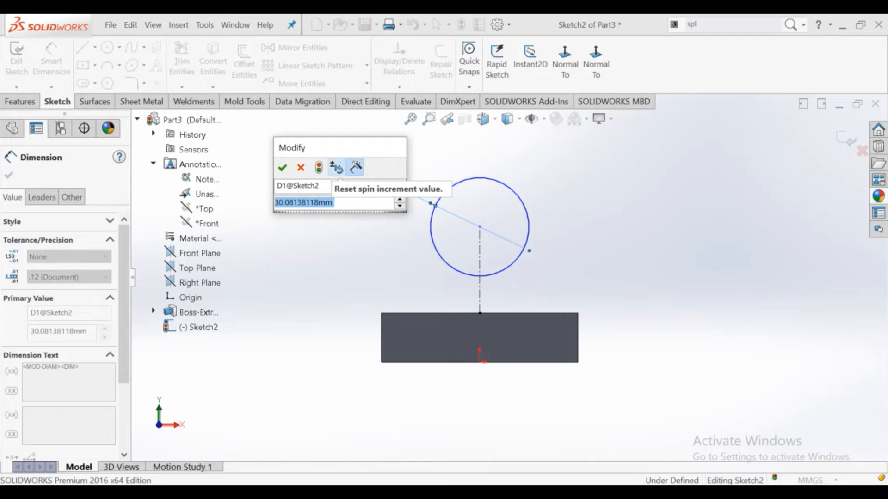
type("40")
key("Return")
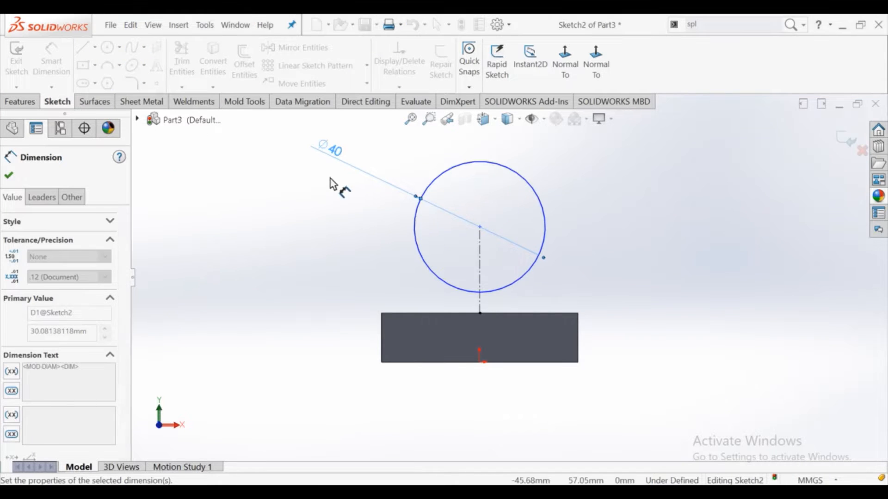
Dimension the vertical centerline's length to 40 mm.
left_click(481, 282)
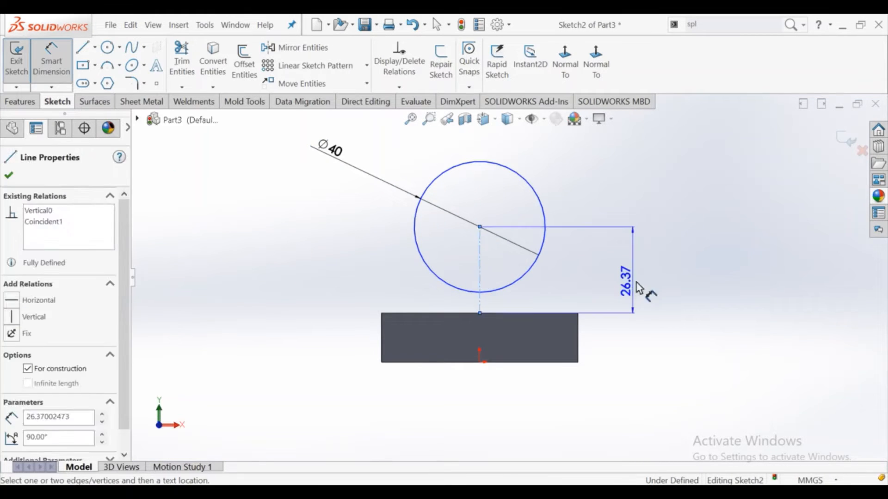
left_click(650, 285)
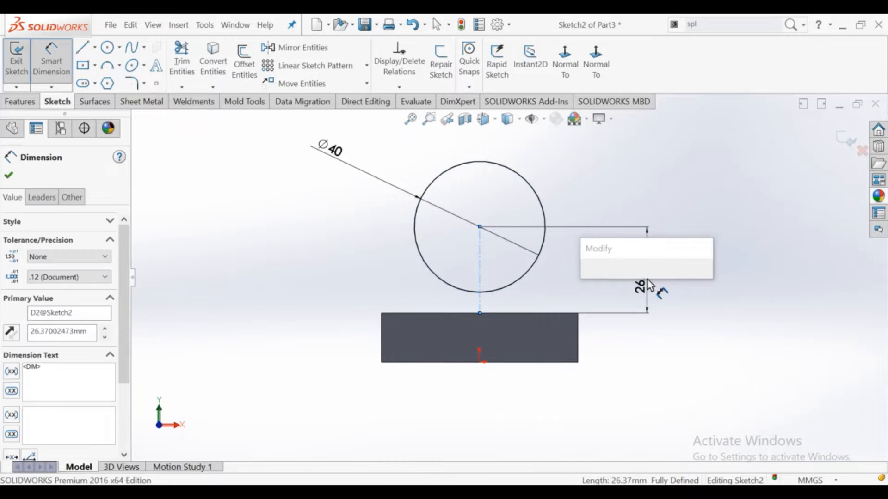
type("40")
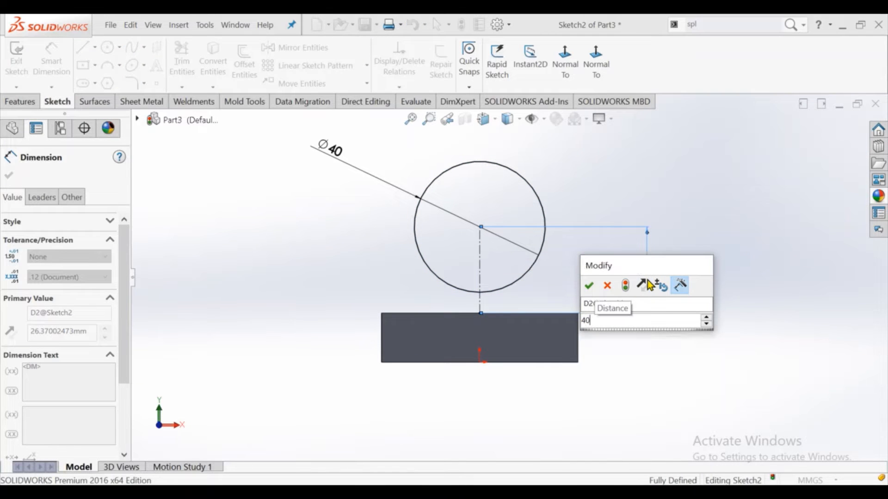
key("Return")
right_click(731, 234)
left_click(755, 242)
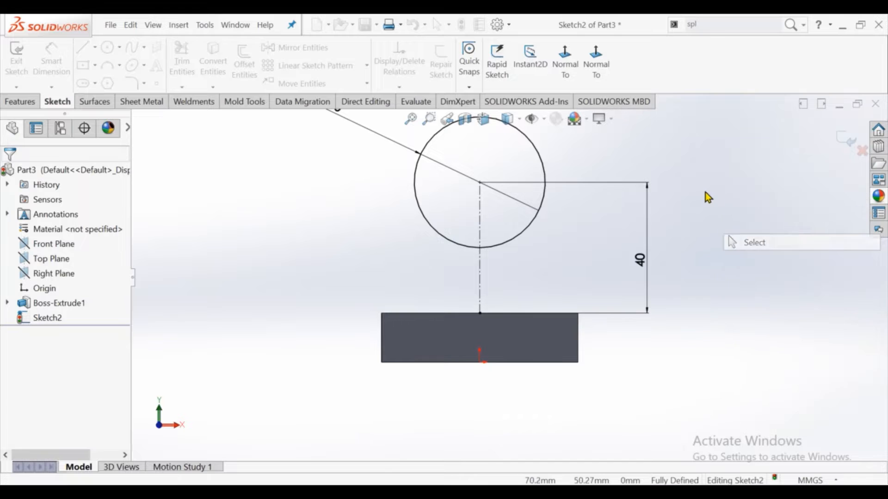
Draw a line along the block's top edge from right to left corner, continuing with a slanted line up to the circle's left side.
key("f")
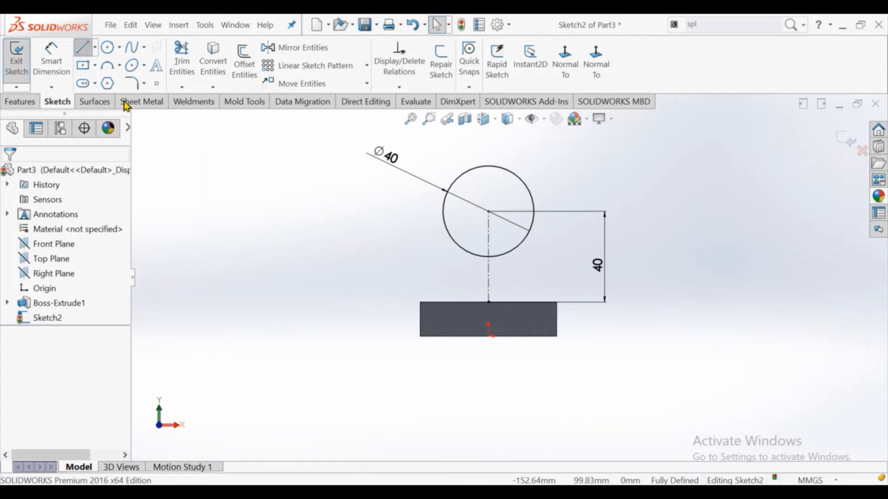
key("l")
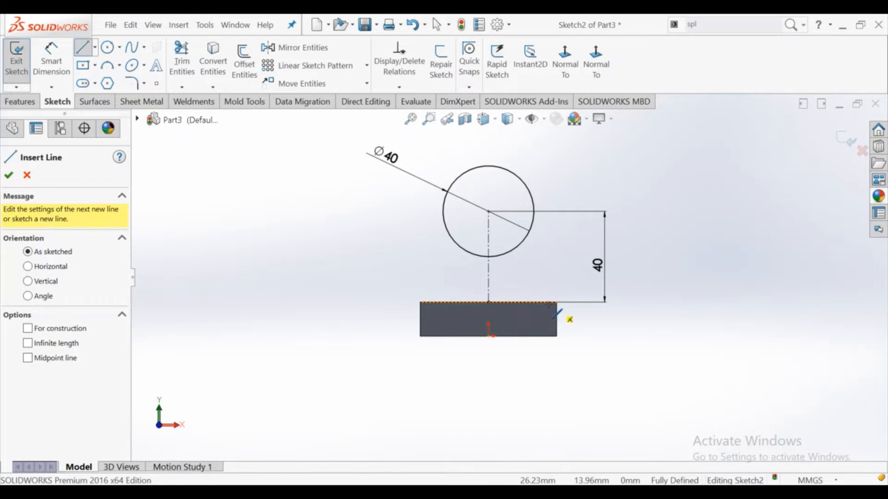
left_click(556, 302)
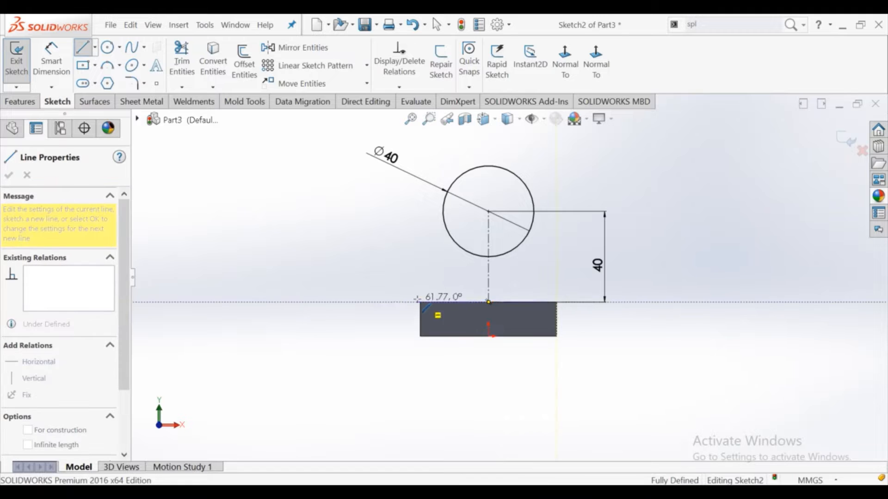
left_click(420, 303)
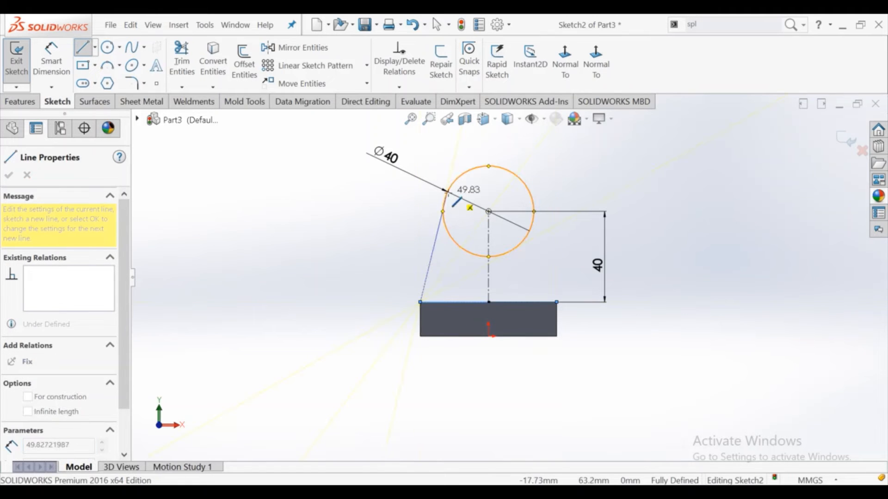
left_click(443, 196)
right_click(446, 199)
left_click(463, 207)
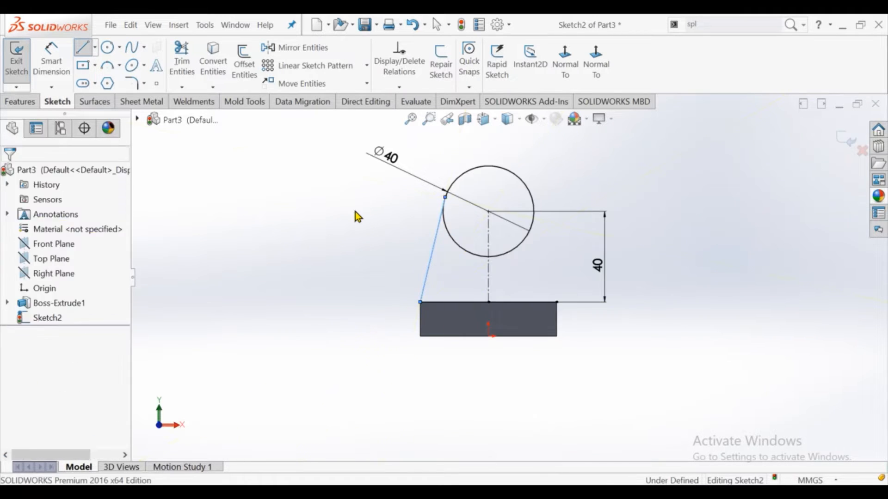
Add a Tangent relation between the slanted line and the circle.
scroll(391, 219, "down", 4)
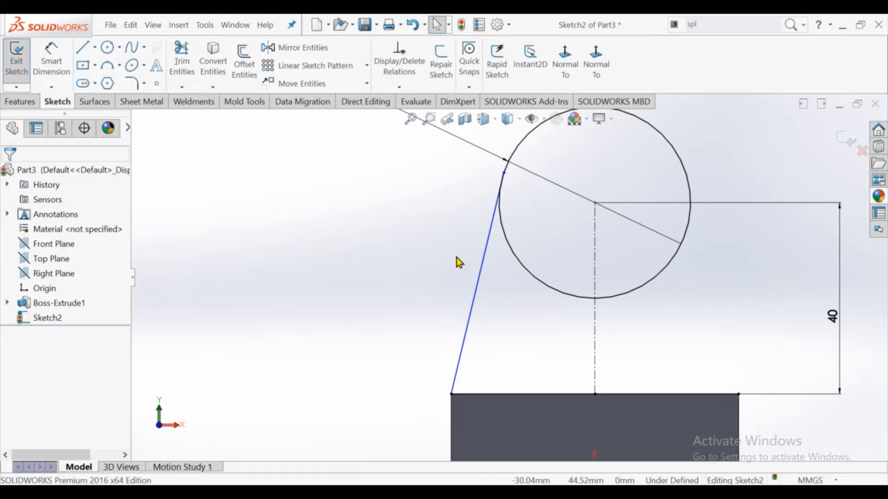
left_click(495, 213)
left_click(517, 154, "ctrl")
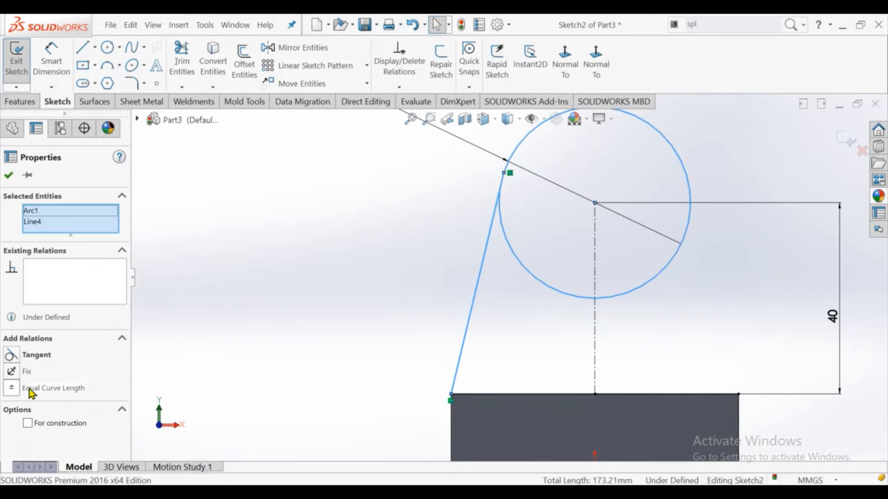
left_click(36, 356)
Mirror the slanted line about the vertical centerline to form the profile's other side.
scroll(508, 275, "up", 4)
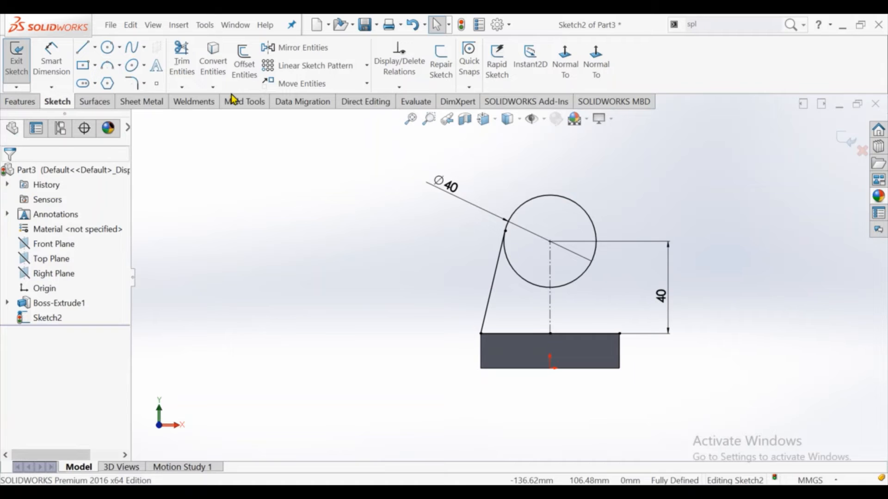
left_click(300, 47)
left_click(496, 268)
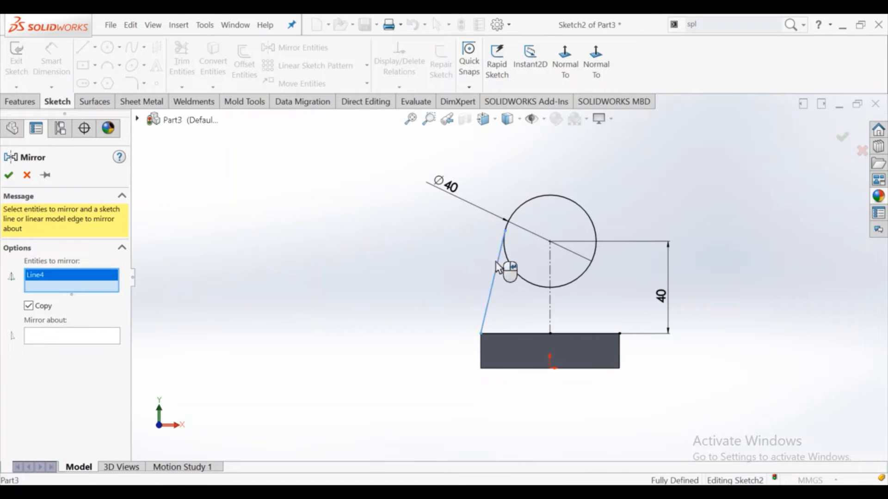
left_click(90, 336)
left_click(549, 307)
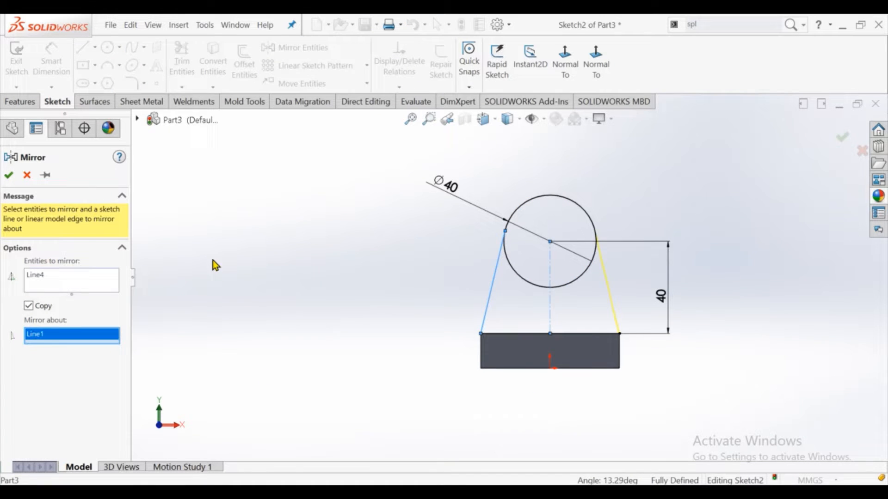
left_click(8, 175)
left_click(213, 63)
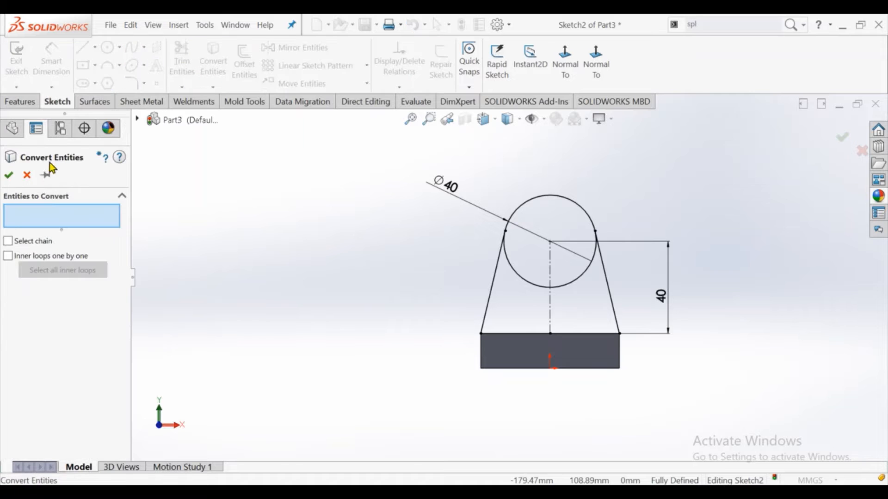
left_click(28, 175)
left_click(212, 63)
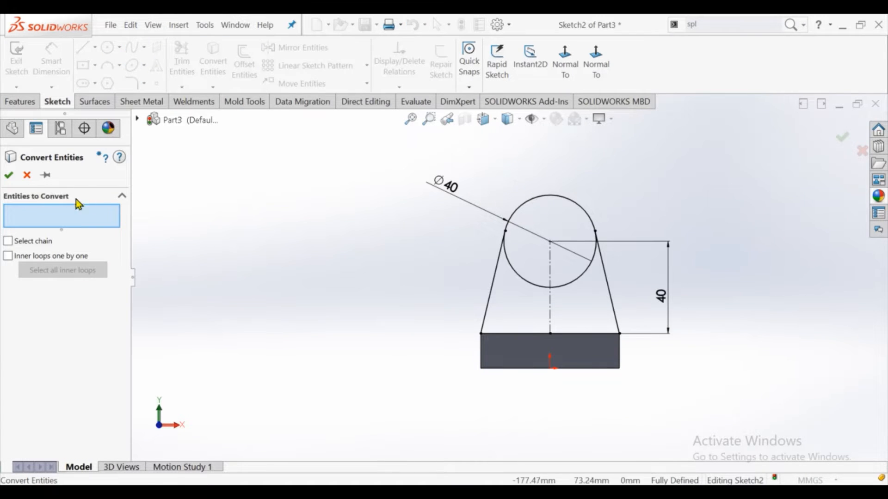
left_click(29, 175)
Try trimming away the circle's upper arc and extruding the remaining profile 15 mm.
left_click(195, 60)
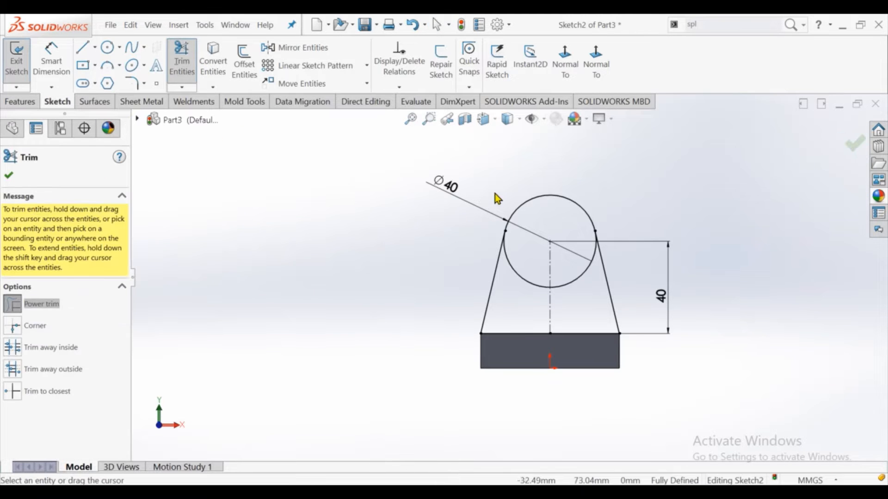
middle_click_drag(383, 251, 393, 268)
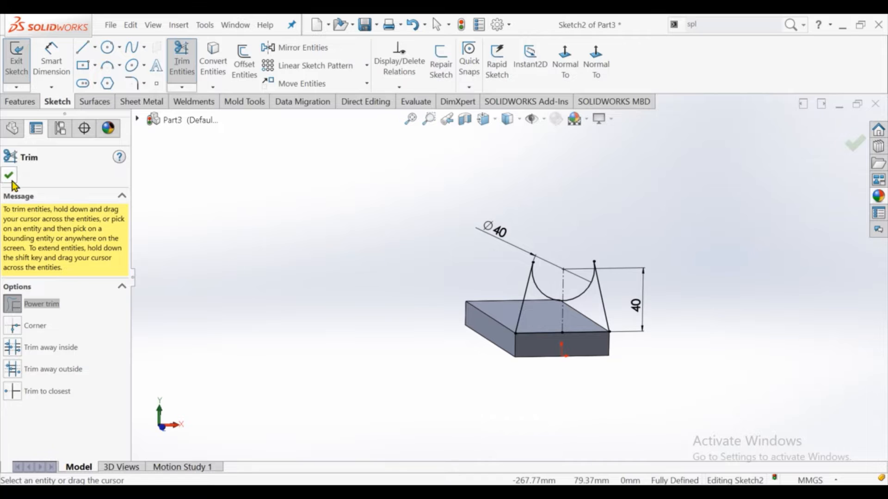
left_click(9, 175)
left_click(27, 101)
left_click(24, 65)
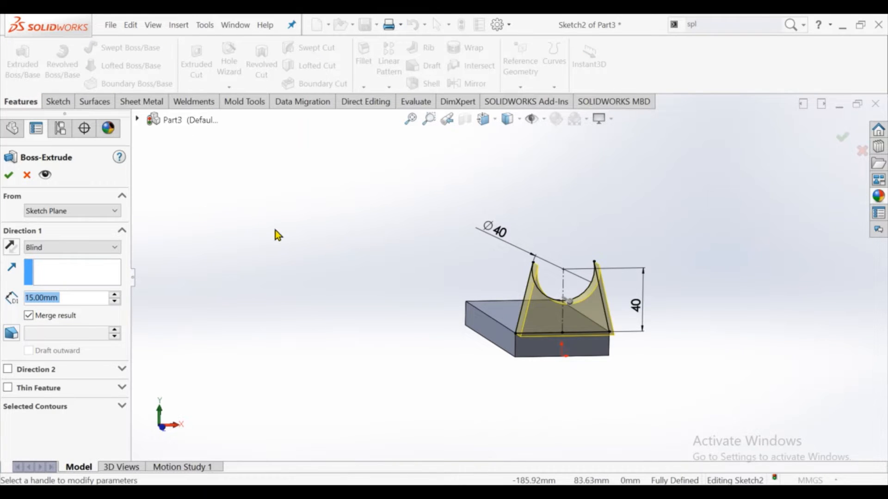
middle_click_drag(276, 231, 293, 239)
left_click(26, 176)
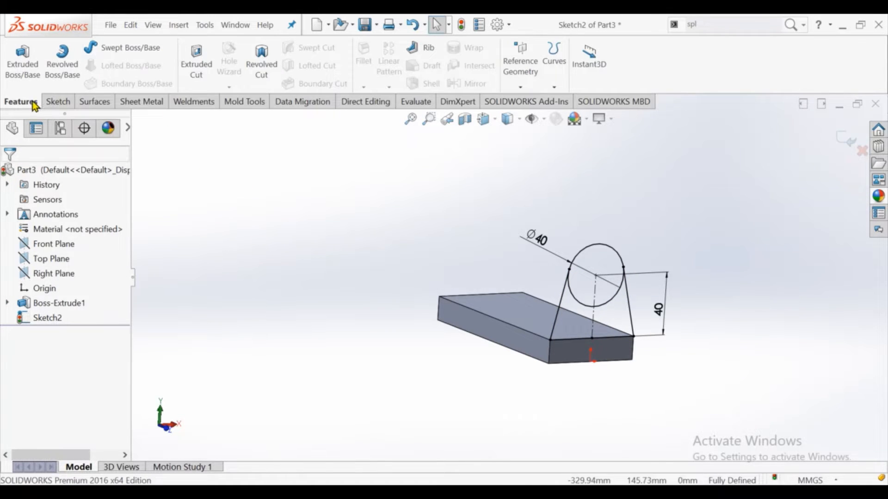
Trim away the circle's lower arc between the two slanted lines, leaving a round-topped profile.
left_click(58, 101)
left_click(180, 71)
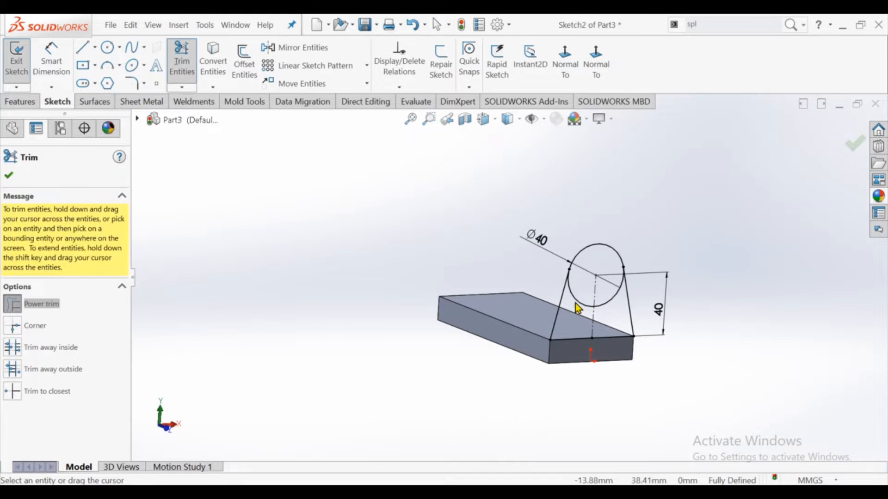
left_click(10, 176)
Extrude the round-topped profile 15 mm in the reversed direction, over the base block, merging the result.
left_click(20, 101)
left_click(18, 62)
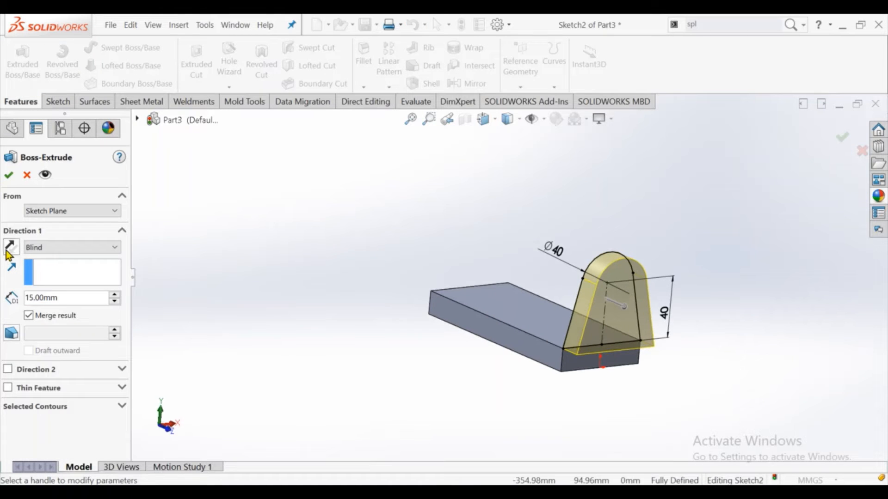
left_click(9, 249)
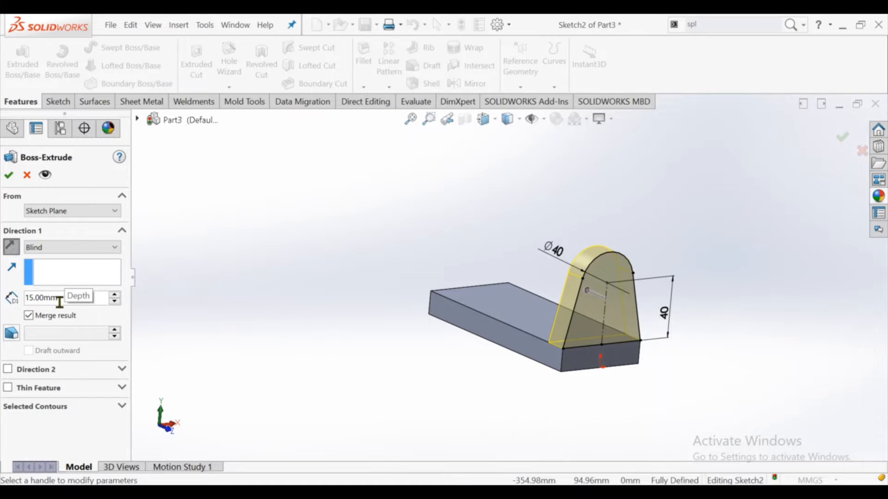
left_click(8, 175)
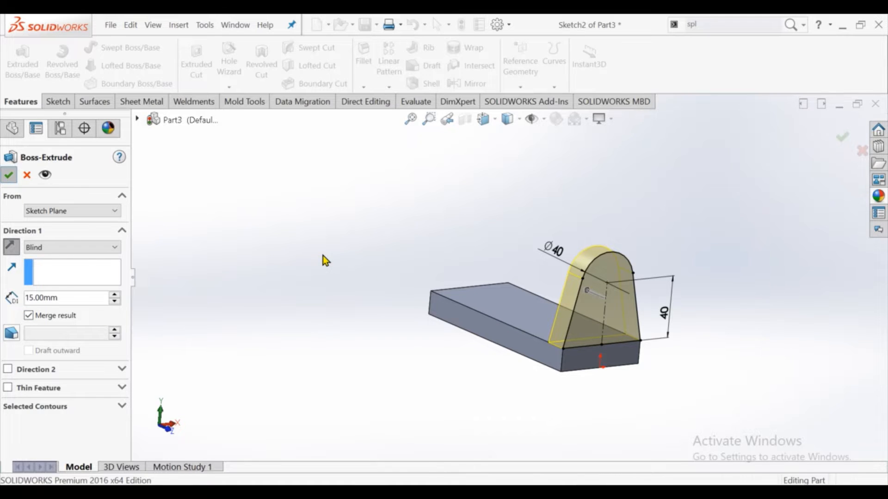
Sketch a 20 mm radius circle on the upright's inner face, concentric with its rounded top.
mouse_move(322, 257)
middle_mouse_down()
mouse_move(396, 252)
mouse_move(470, 306)
mouse_move(523, 285)
mouse_move(555, 243)
middle_mouse_up()
left_click(555, 242)
left_click(594, 199)
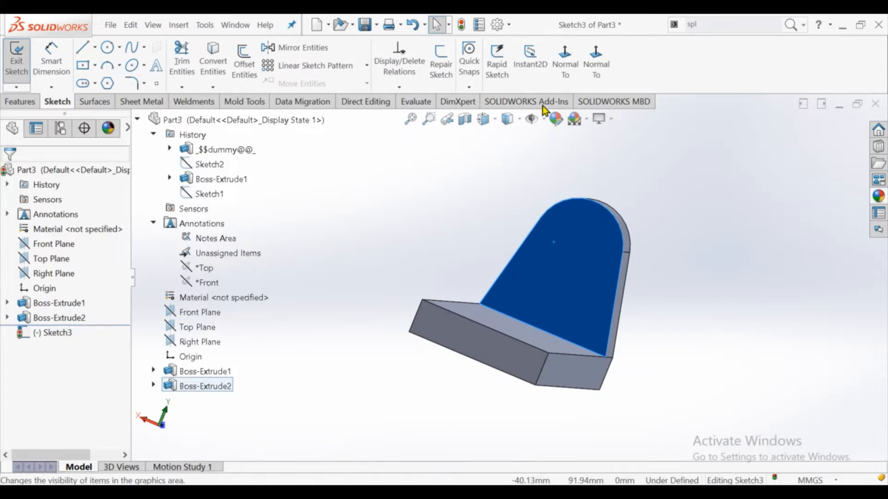
left_click(117, 49)
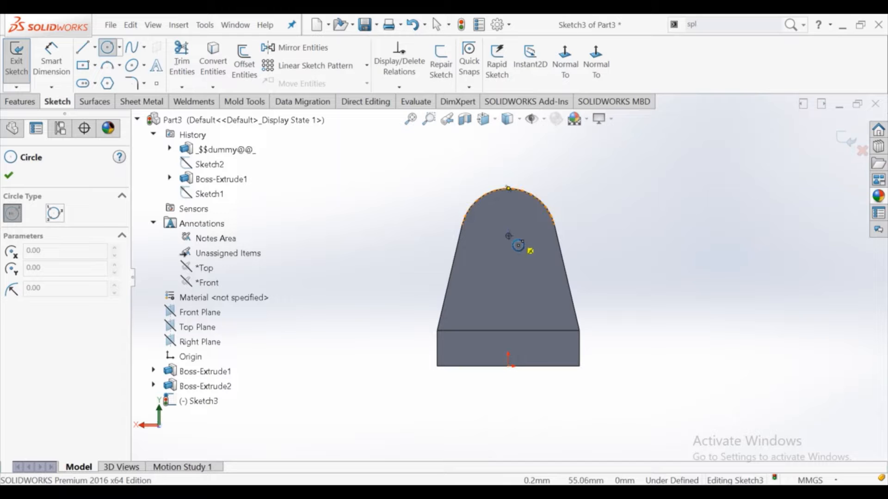
left_click(508, 236)
left_click(556, 224)
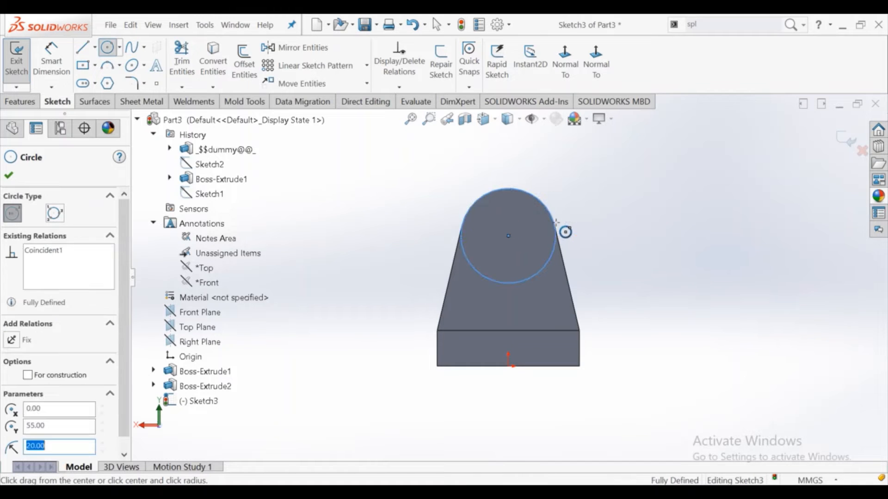
right_click(557, 224)
left_click(572, 234)
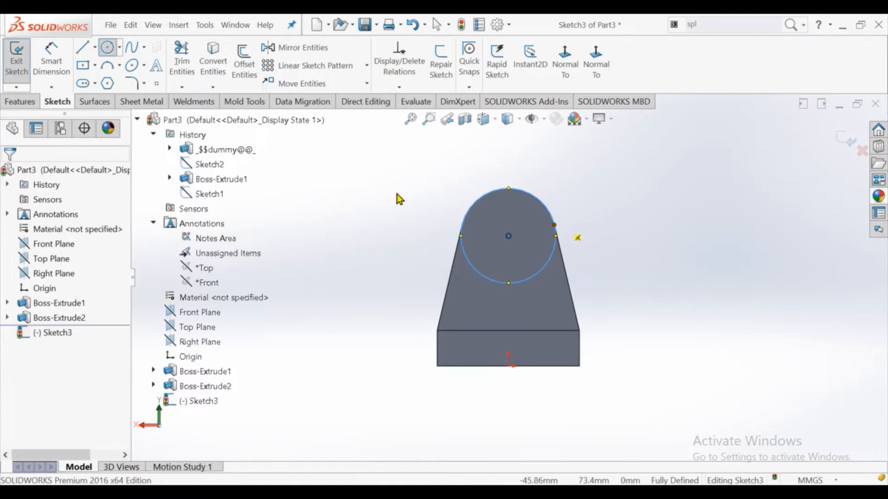
Extrude the circle 5 mm outward from the upright's inner face as a merged boss.
left_click(17, 102)
left_click(21, 64)
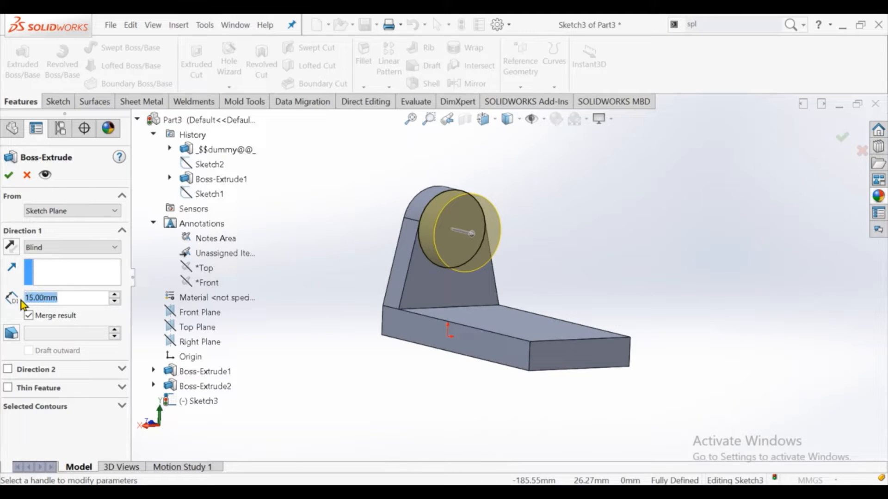
type("5")
key("Return")
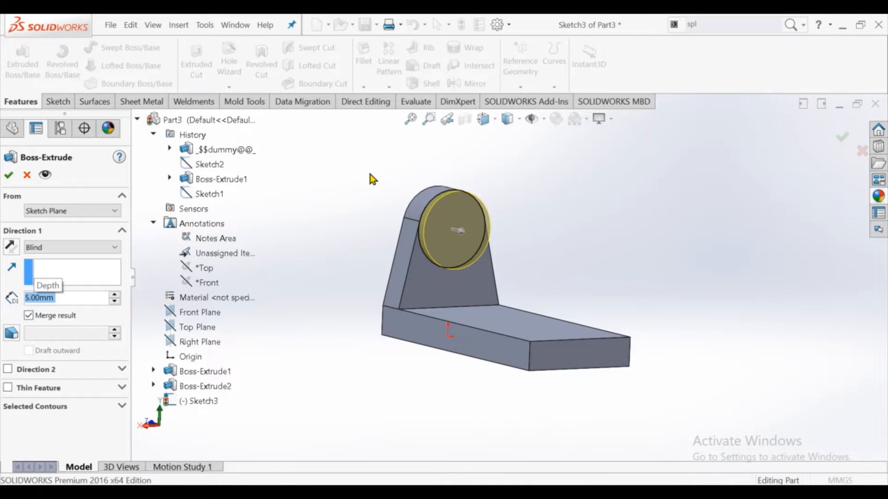
key("Return")
Sketch a circle about 17 mm in diameter at the center of the round boss's face.
left_click(468, 225)
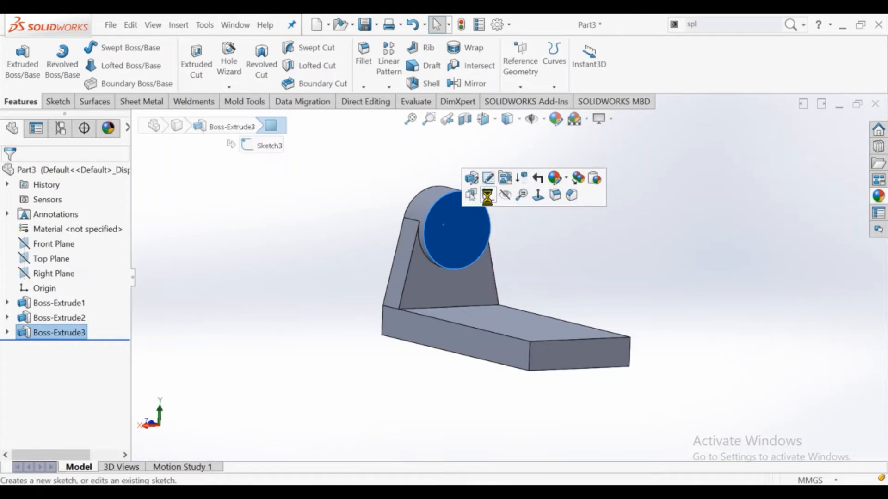
left_click(565, 58)
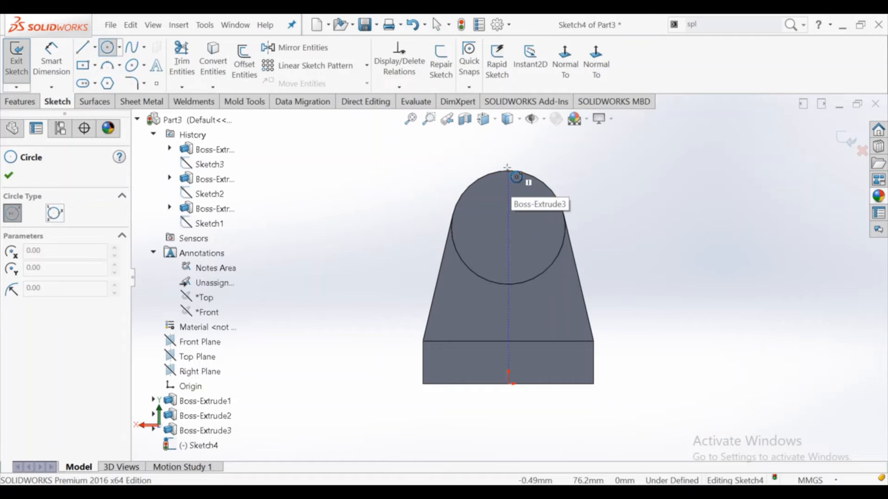
left_click(508, 228)
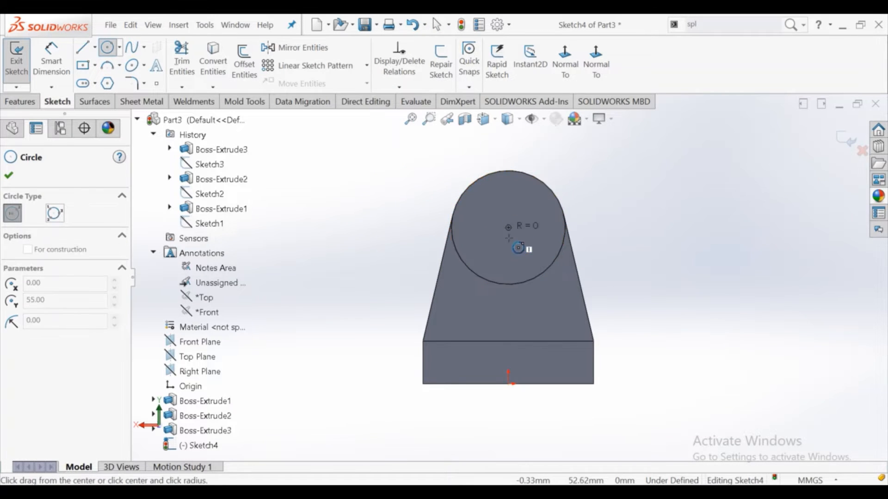
left_click(526, 245)
right_click(513, 255)
left_click(526, 264)
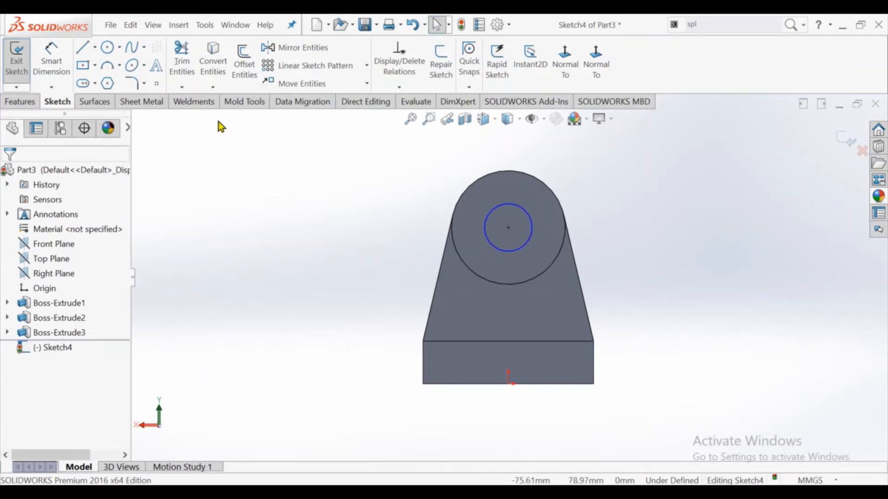
Dimension the inner circle's diameter to 21.5 mm.
left_click(50, 60)
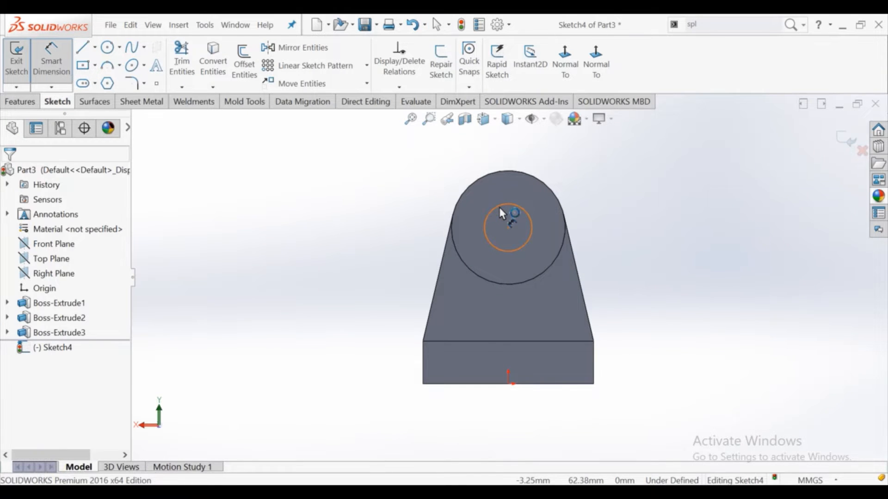
left_click(486, 219)
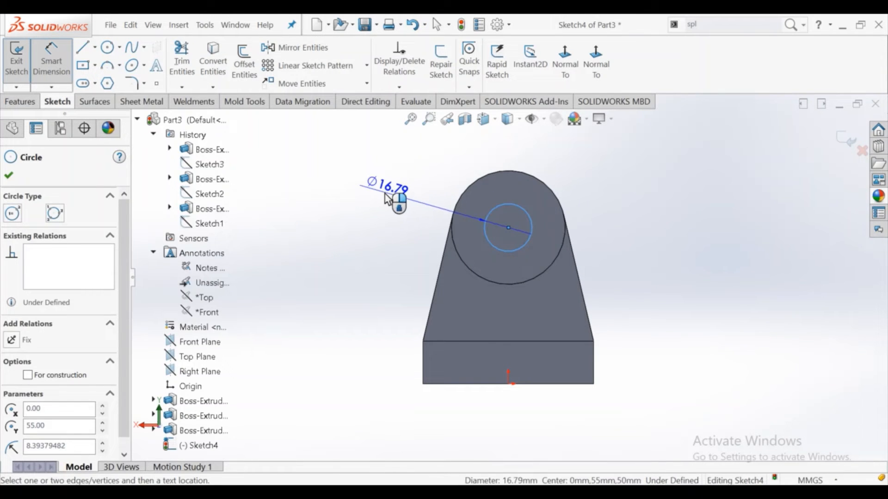
left_click(388, 199)
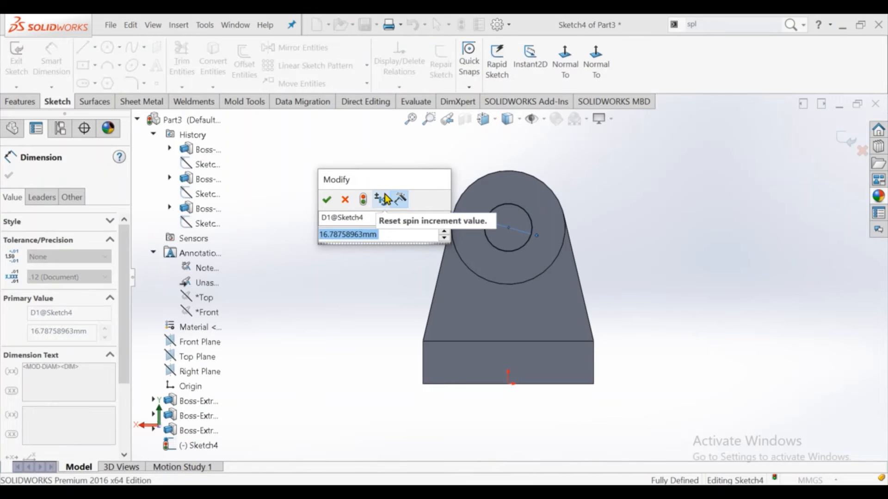
type("21")
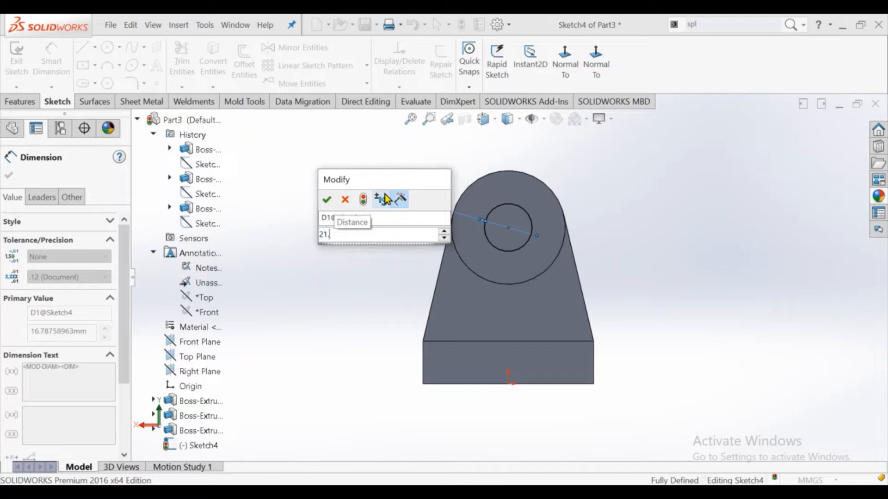
type(".5")
key("Return")
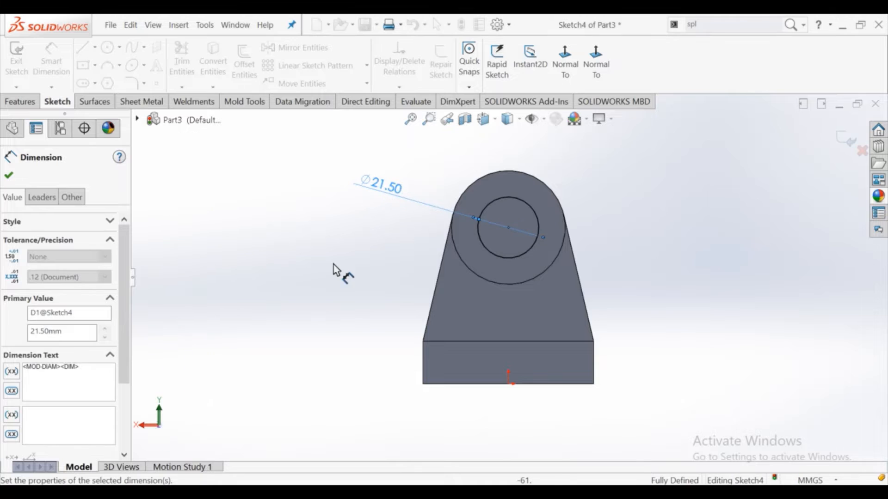
right_click(327, 236)
left_click(359, 276)
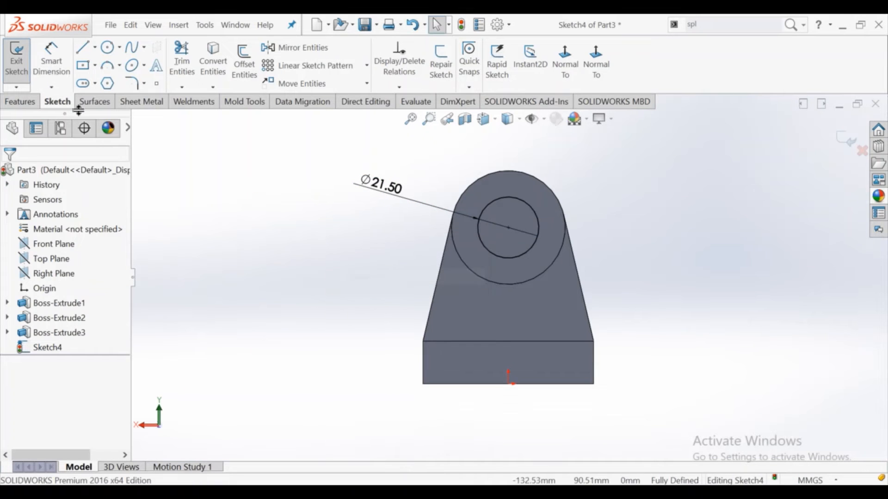
Cut the 21.5 mm circle through the boss and upright with a 30 mm blind Extruded Cut.
left_click(40, 102)
left_click(196, 65)
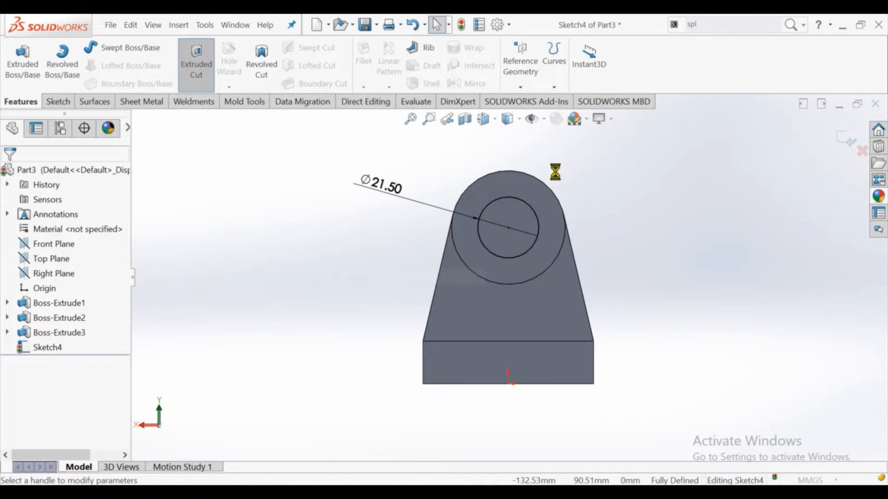
middle_click_drag(430, 228, 441, 248)
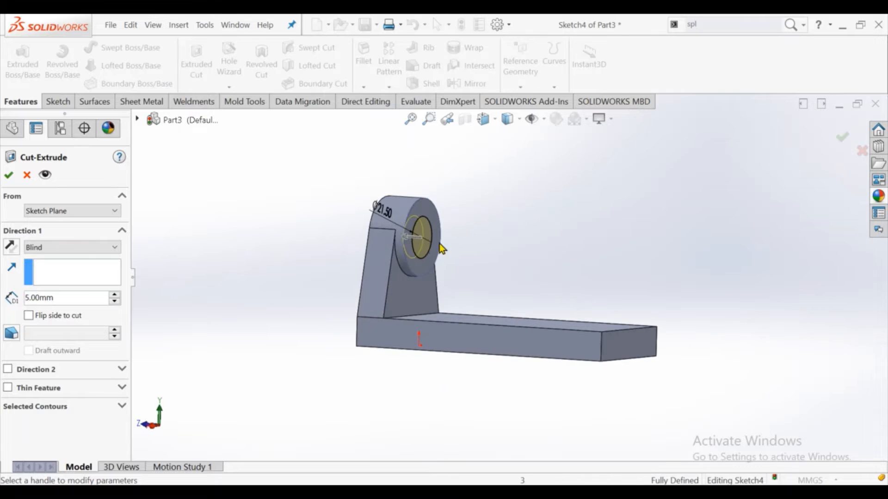
left_click_drag(406, 238, 362, 233)
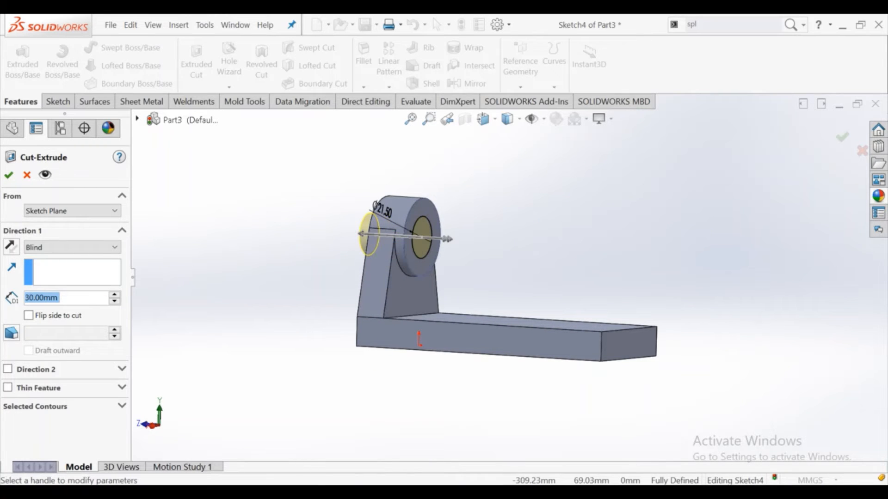
left_click(9, 176)
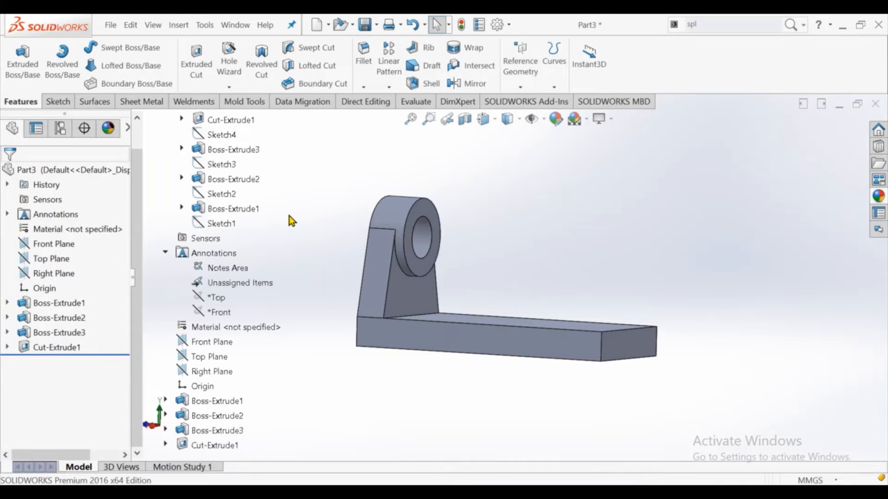
middle_click_drag(301, 224, 307, 252)
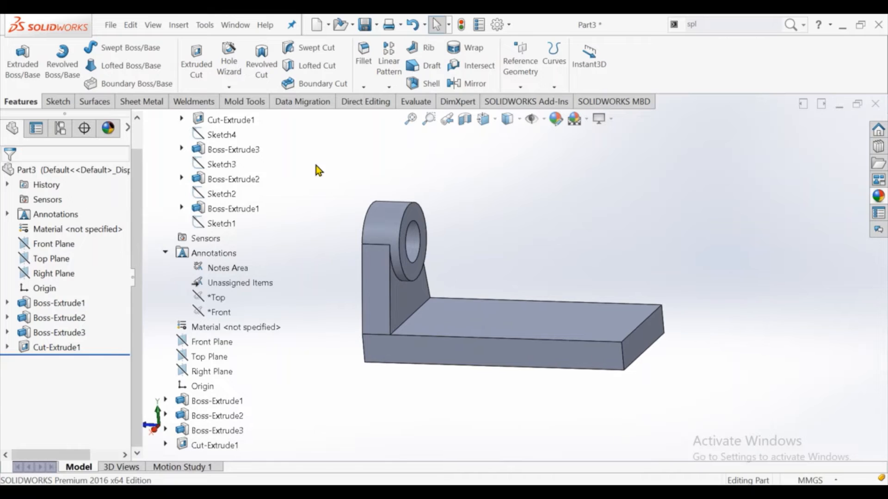
left_click(181, 120)
scroll(172, 157, "up", 1)
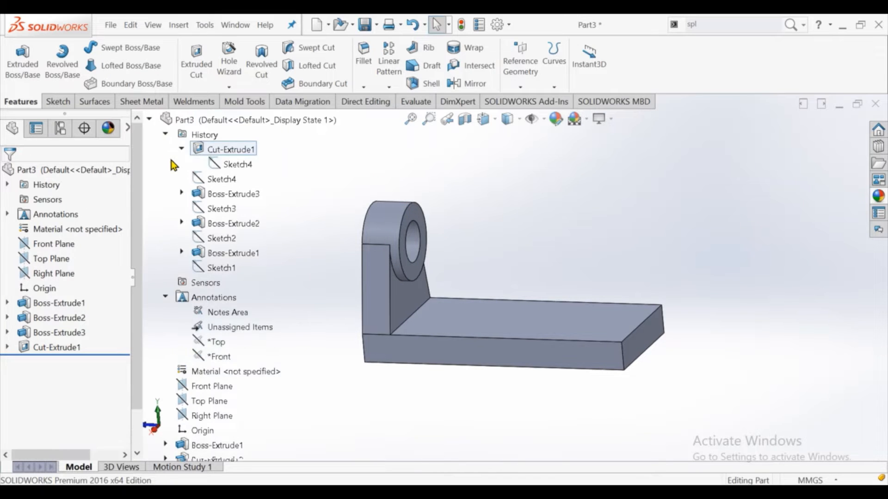
Mirror the upright, its circular boss and the through-hole cut about the Front Plane.
left_click(150, 120)
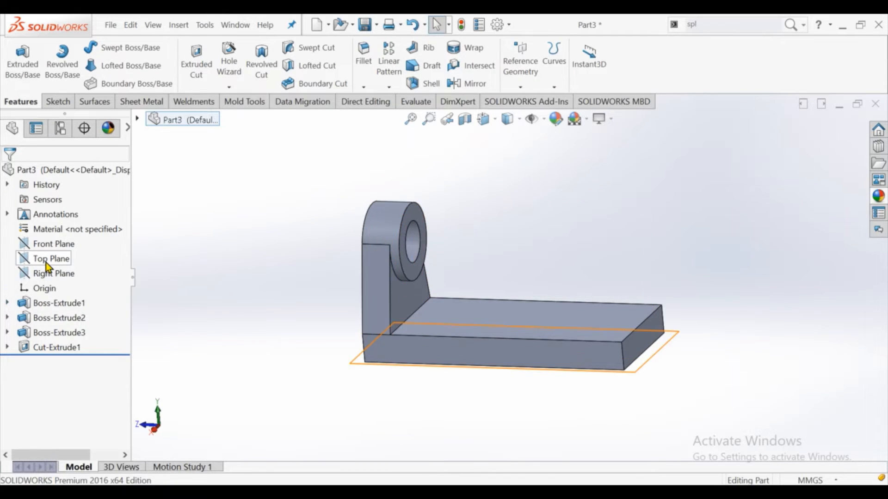
left_click(50, 248)
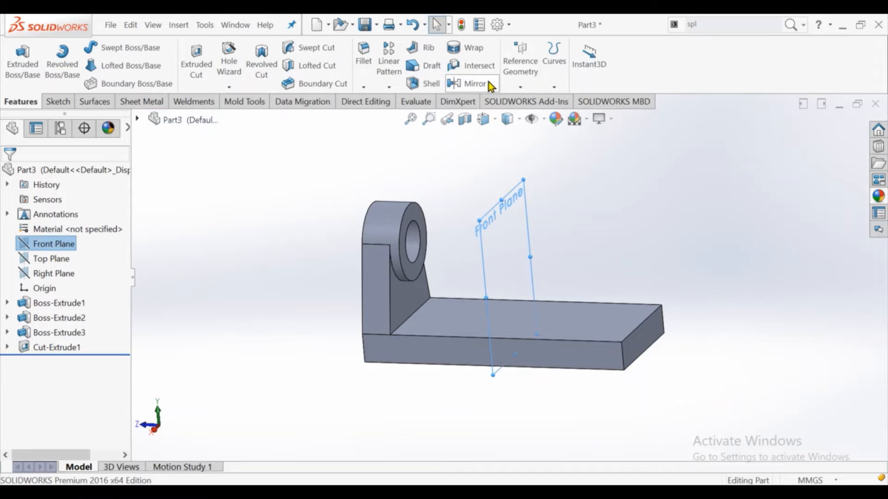
left_click(452, 83)
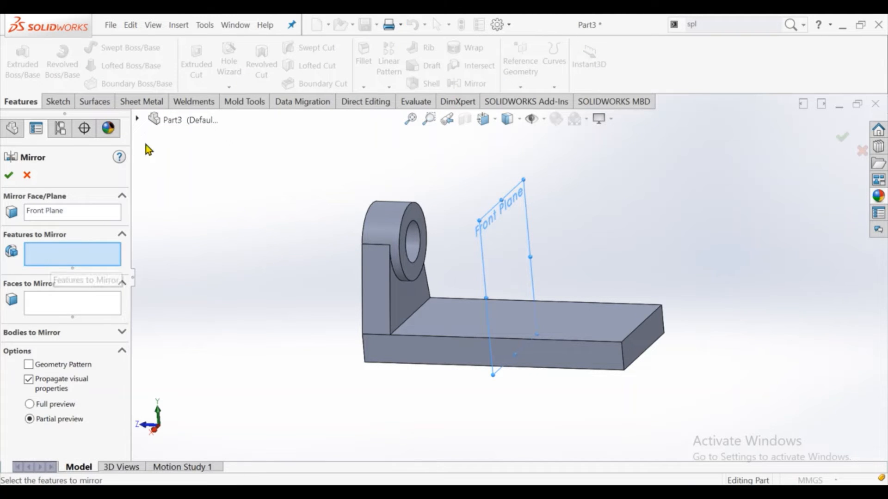
left_click(137, 119)
scroll(213, 422, "down", 2)
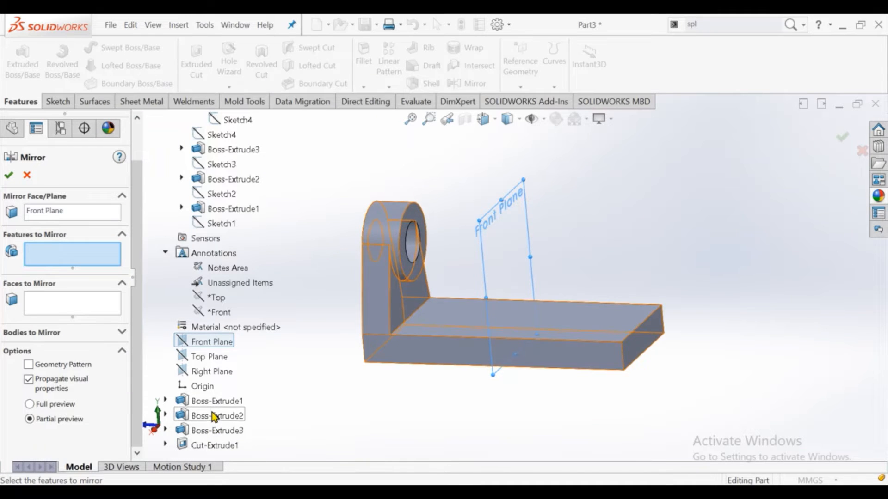
left_click(211, 412)
left_click(212, 431)
left_click(212, 445)
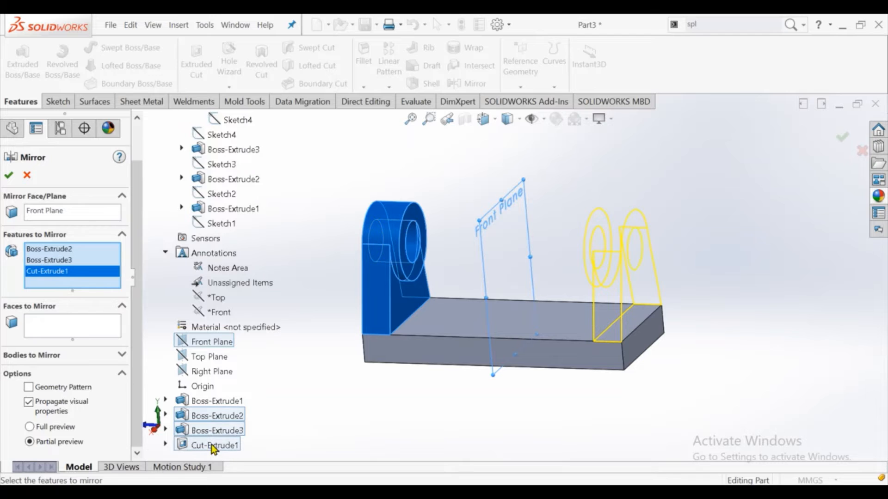
left_click(10, 175)
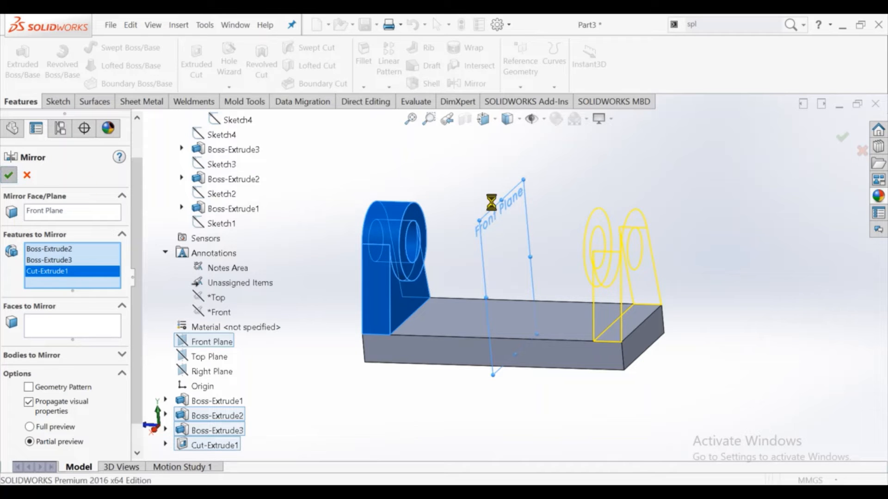
On the base block's long side face, sketch an open V-bottomed profile below the block, with sides about 33 mm long and apex about 83 mm down.
middle_click_drag(471, 244, 410, 333)
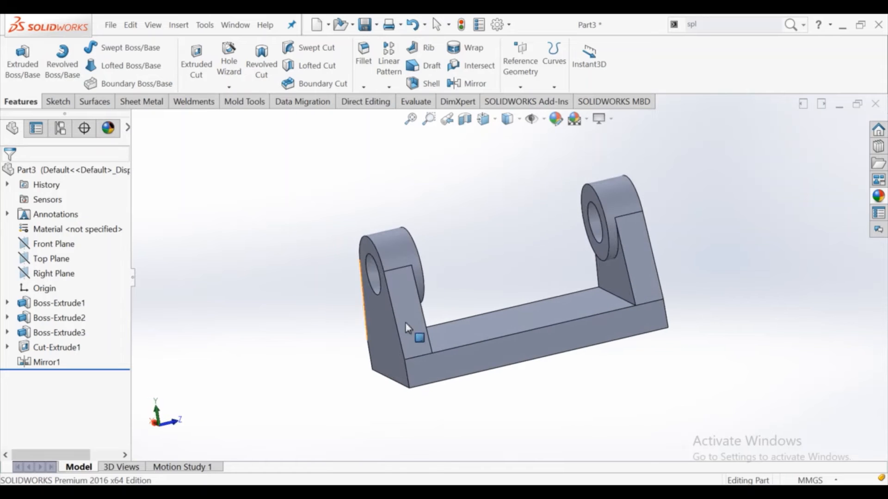
left_click(533, 360)
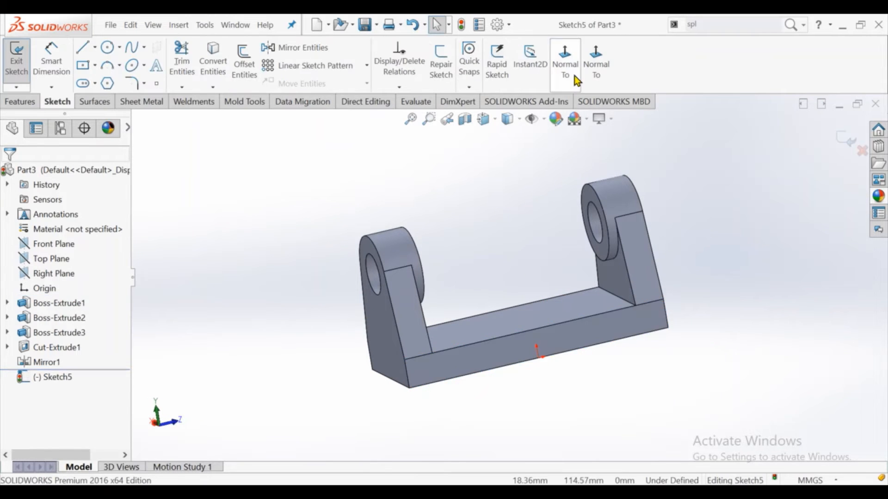
left_click(574, 75)
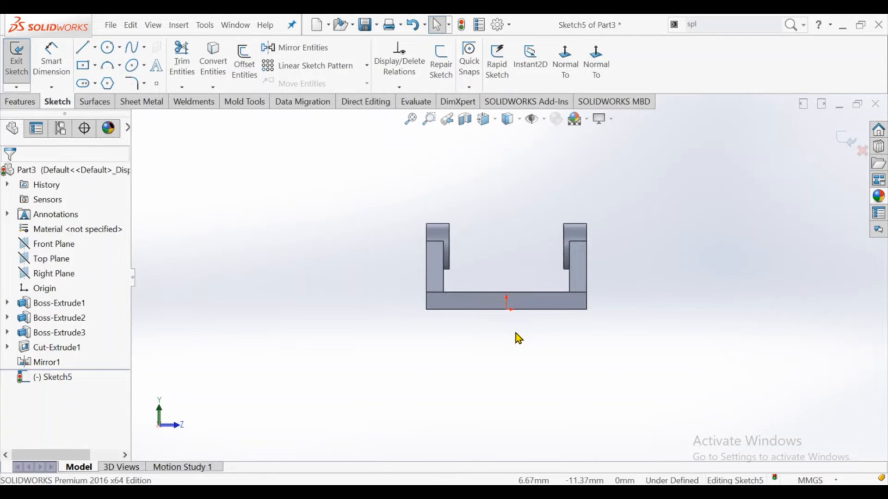
scroll(525, 331, "down", 2)
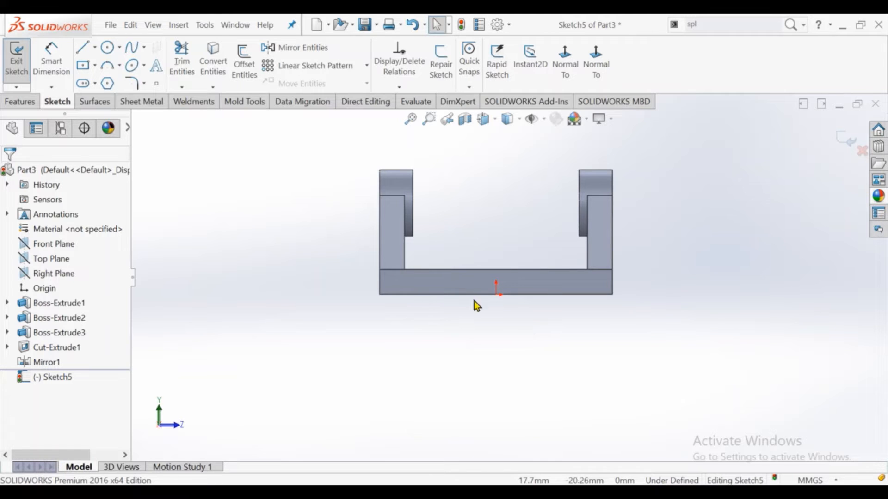
left_click(85, 49)
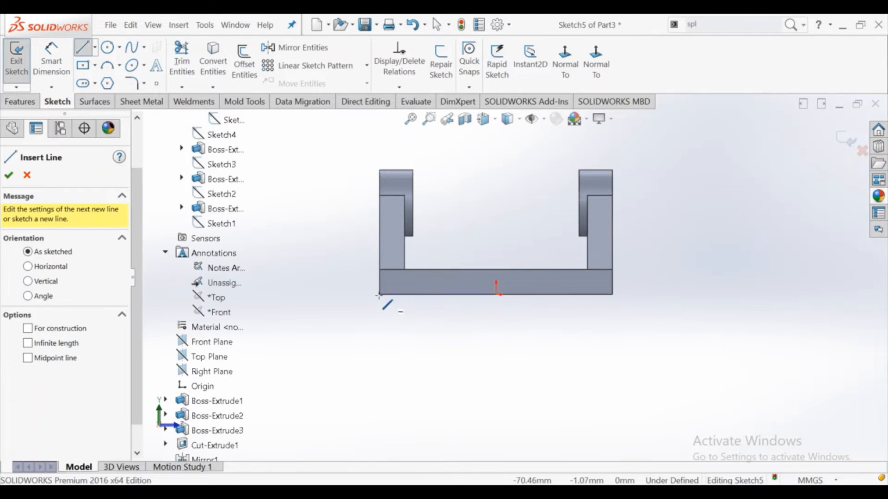
left_click_drag(379, 295, 379, 349)
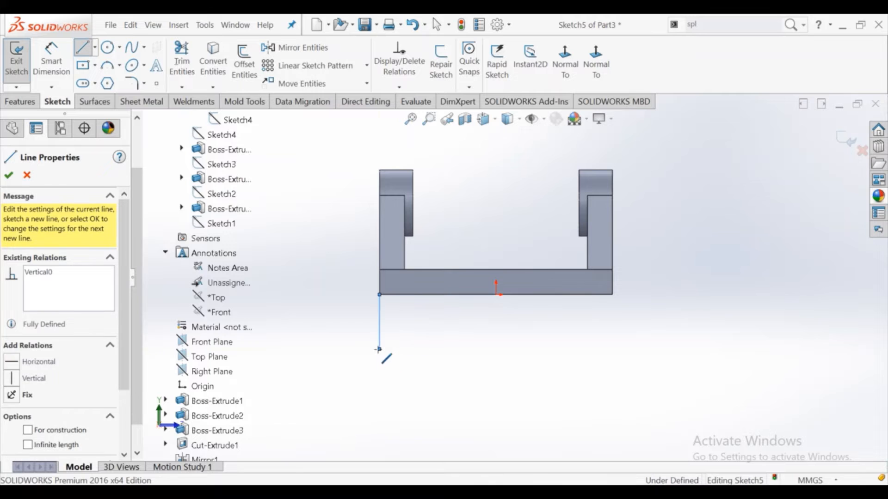
left_click(496, 432)
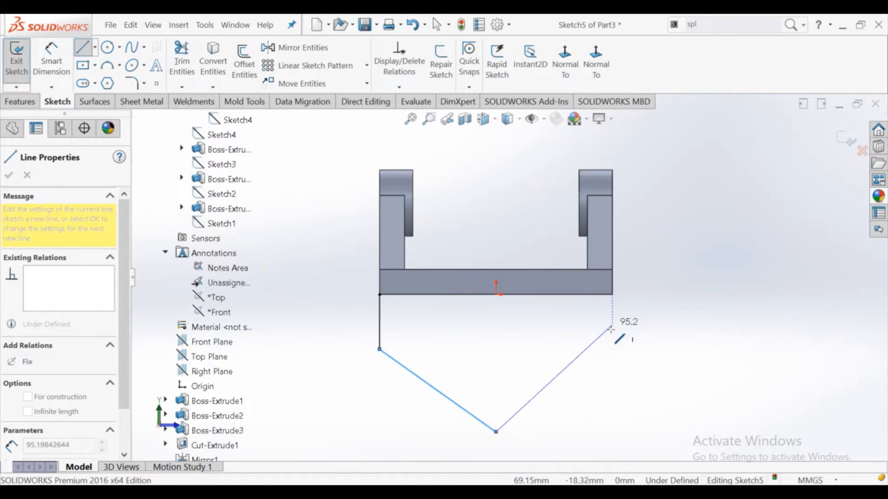
left_click(613, 350)
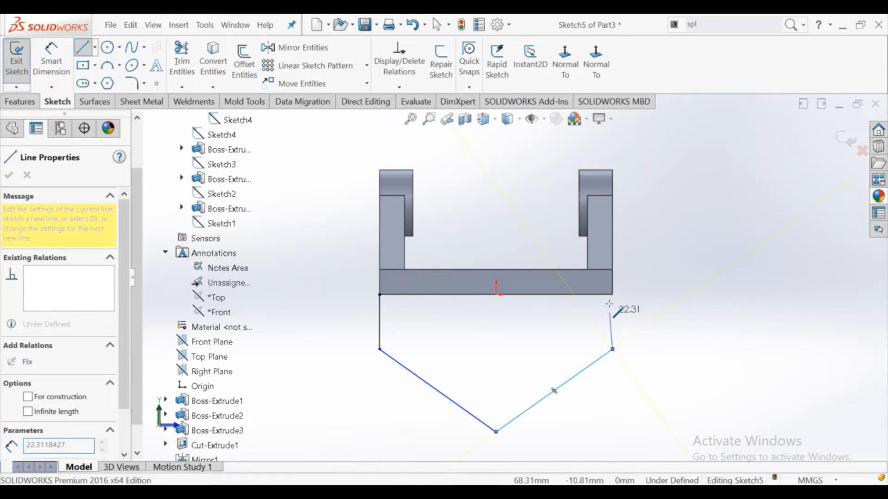
left_click(612, 294)
right_click(613, 295)
left_click(646, 303)
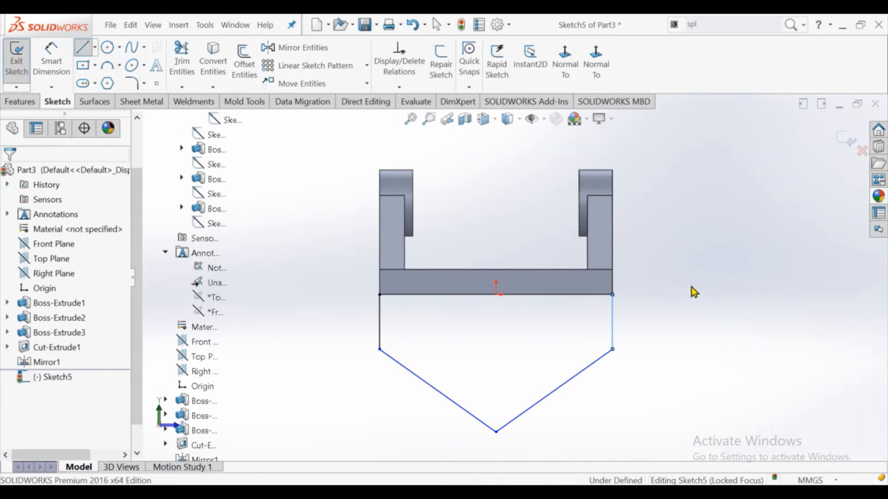
Align the profile's two side corners with a Horizontal relation and its apex with the origin using a Vertical relation.
left_click(379, 350)
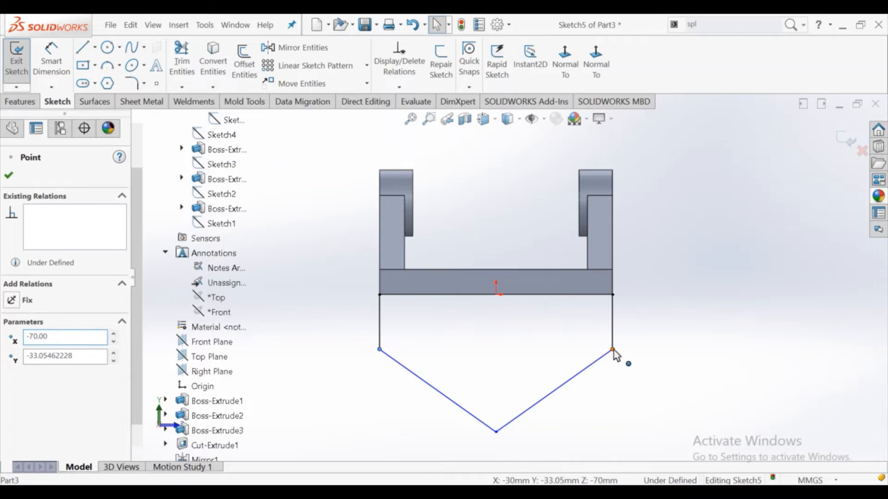
left_click(612, 350, "ctrl")
left_click(37, 354)
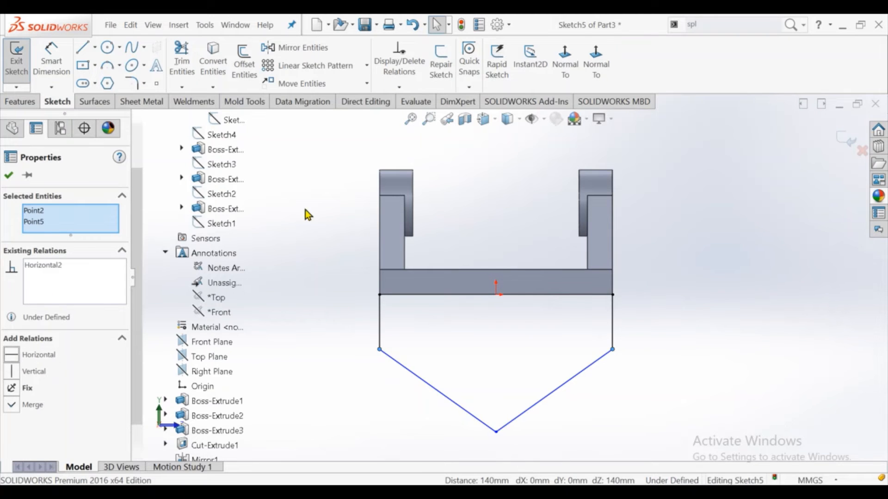
left_click(306, 210)
left_click(496, 433)
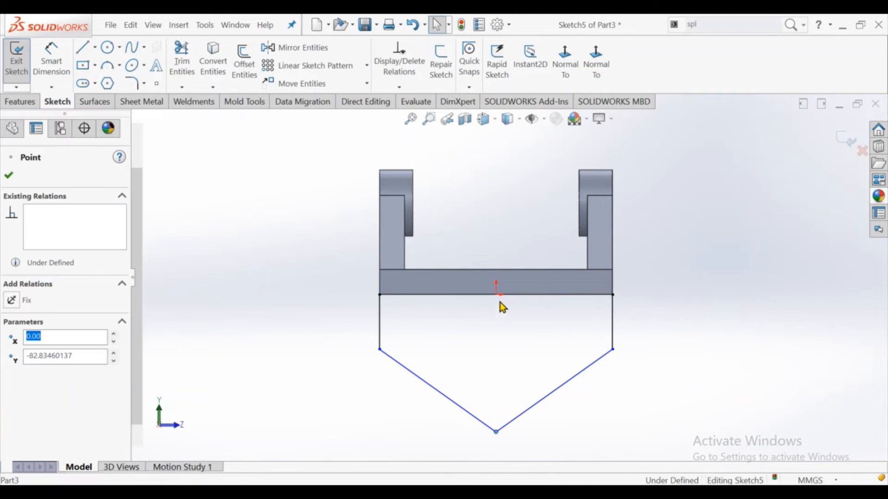
left_click(497, 296, "ctrl")
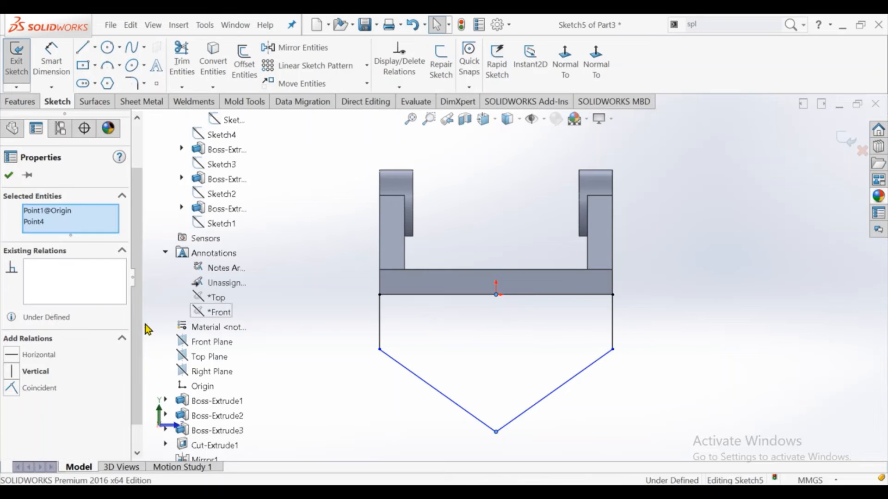
left_click(36, 372)
left_click(321, 299)
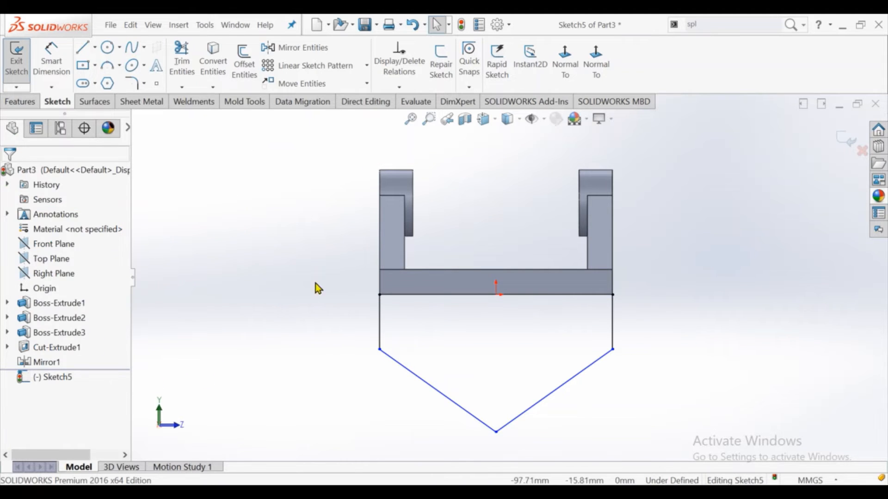
Dimension the vertical distance between the profile's right side corner and its apex to 40 mm.
left_click(48, 61)
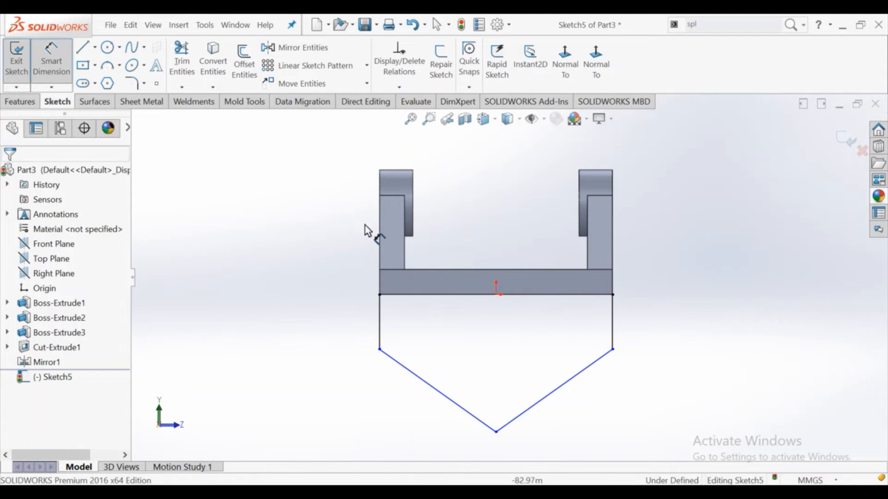
left_click(613, 349)
left_click(496, 432)
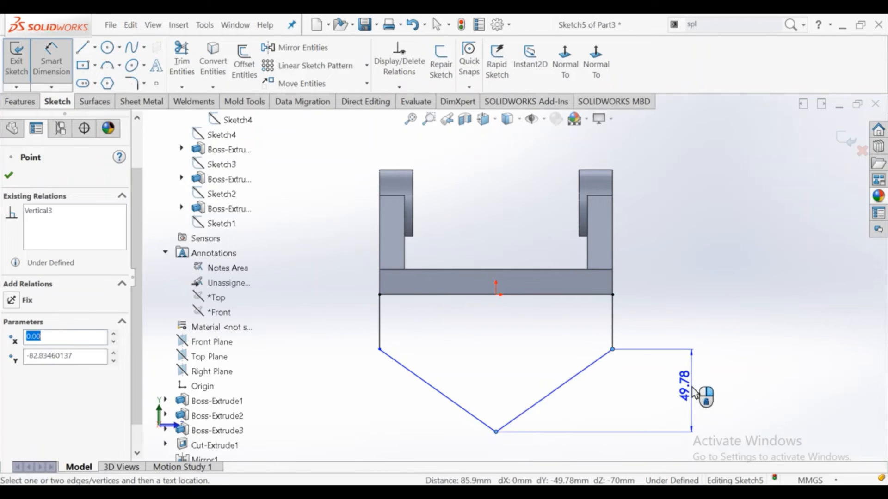
left_click(692, 399)
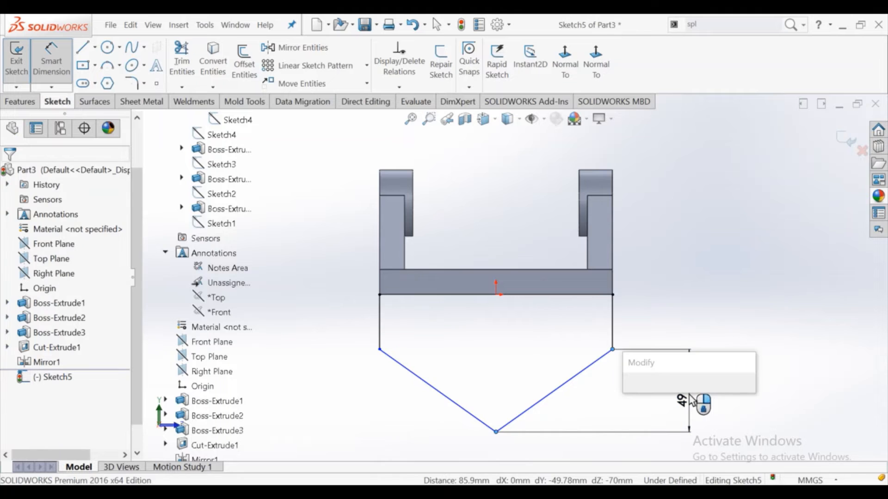
type("40")
key("Return")
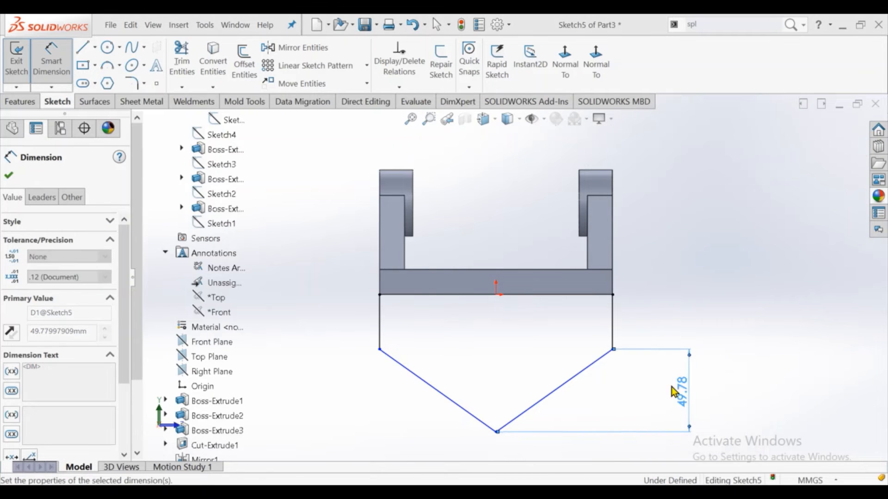
key("Escape")
right_click(677, 223)
left_click(681, 269)
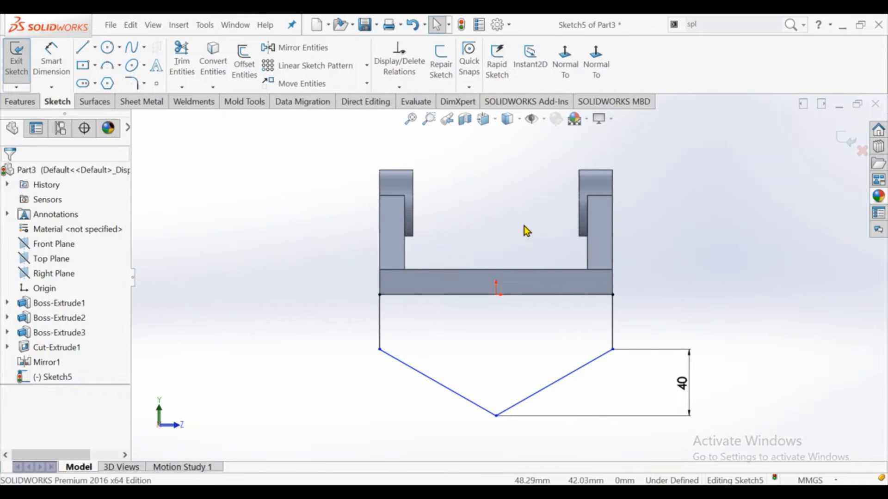
Sketch a 20 mm horizontal centerline across the right upright and boss at the hole's axis height.
left_click(95, 48)
left_click(116, 85)
left_click(579, 202)
left_click(613, 203)
right_click(617, 208)
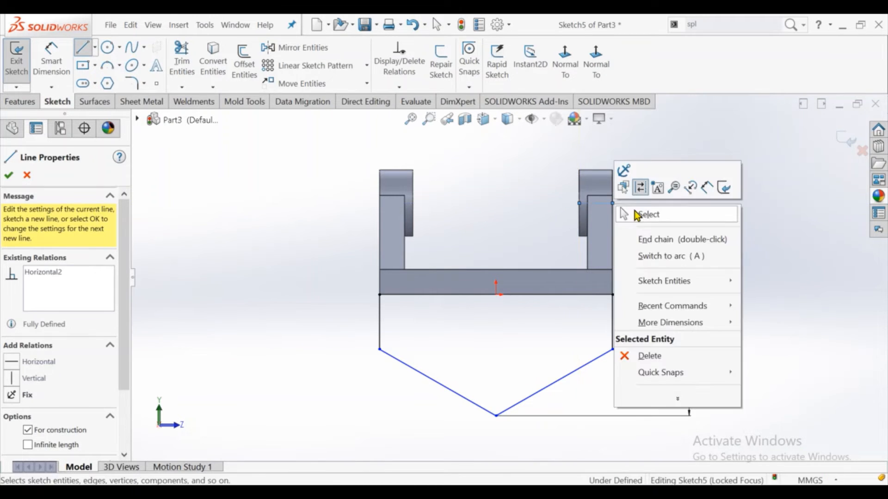
left_click(643, 214)
Dimension the vertical distance from the centerline to the profile's right side corner to 95 mm.
left_click(55, 63)
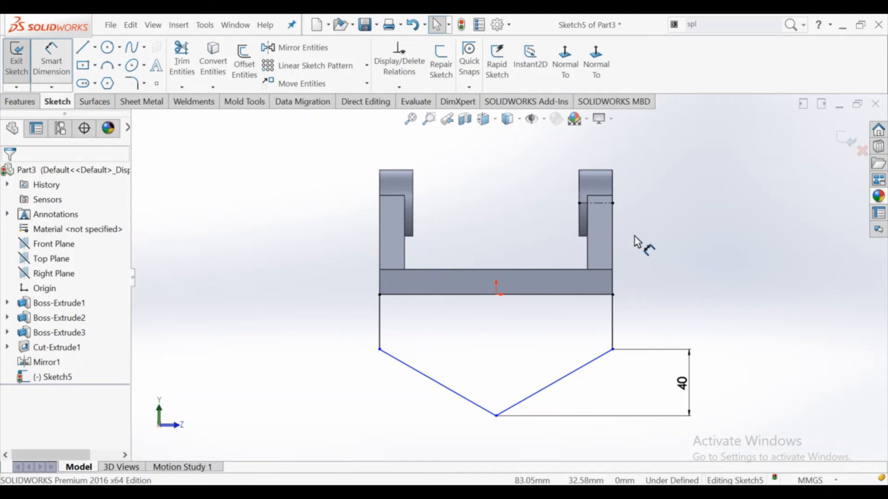
left_click(610, 207)
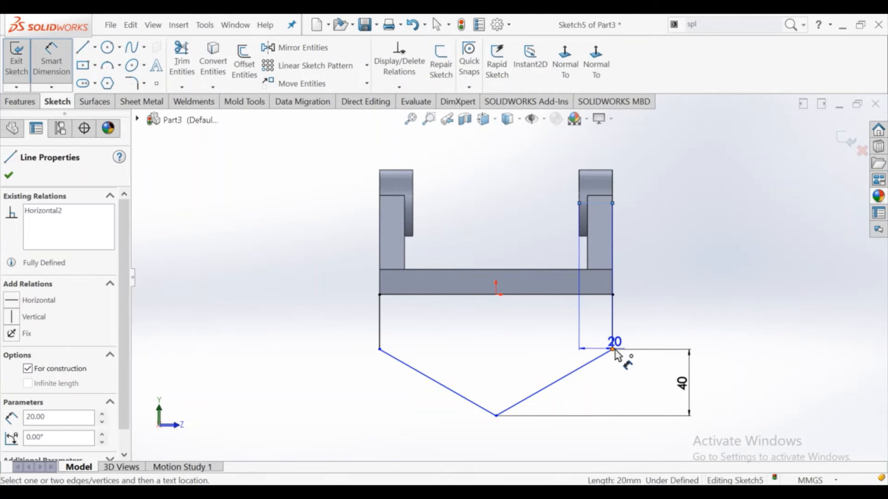
left_click(614, 350)
left_click(661, 301)
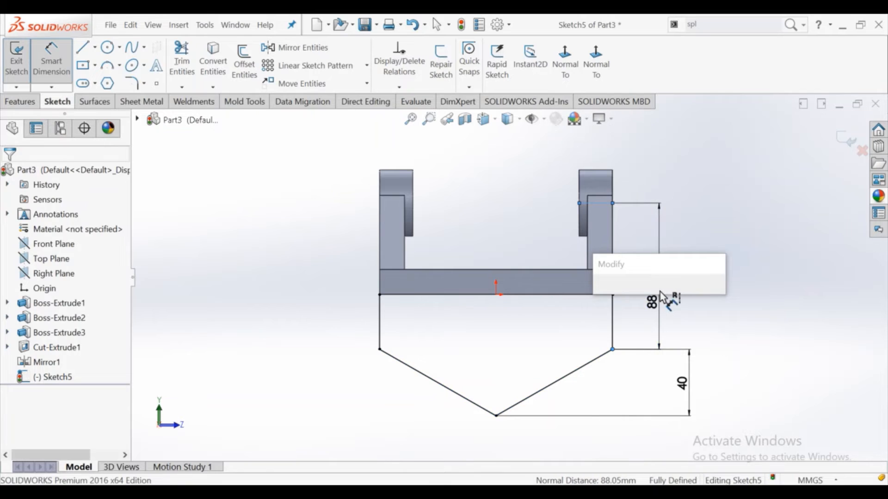
type("95")
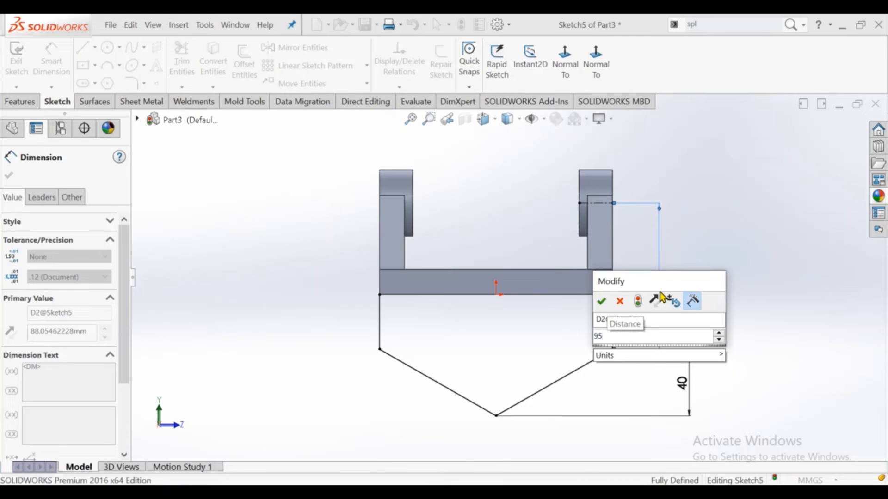
key("Return")
left_click(723, 201)
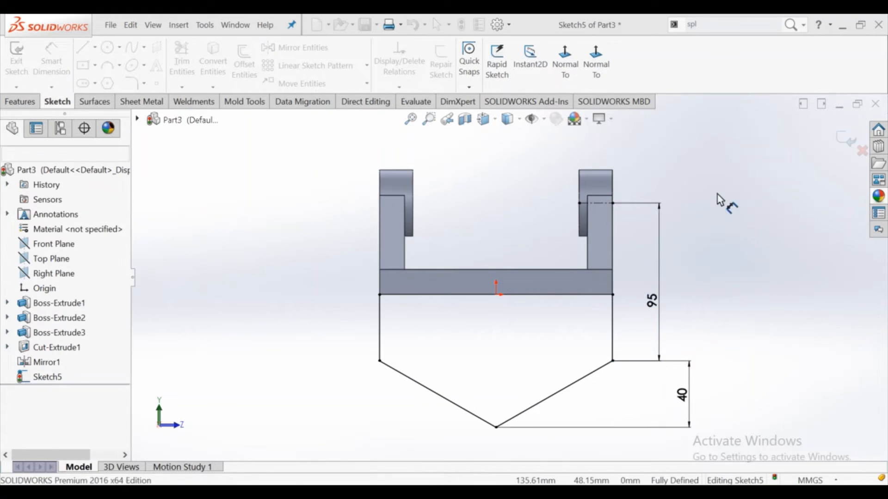
right_click(723, 222)
left_click(739, 234)
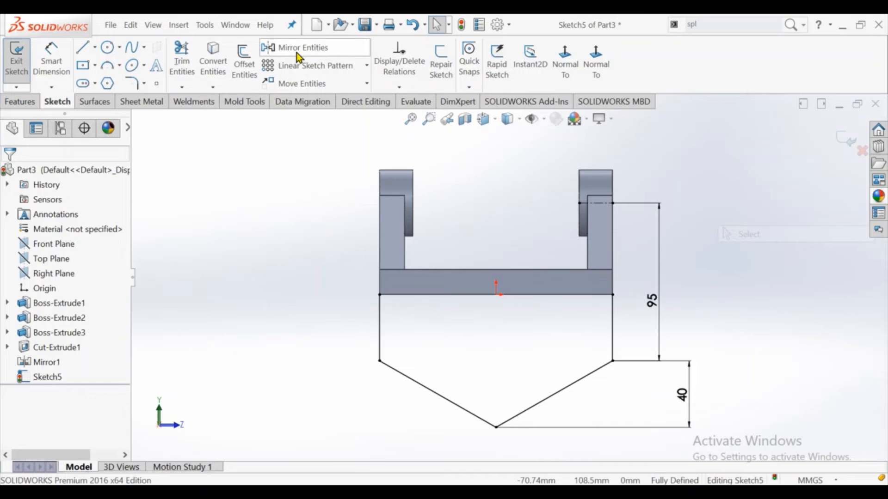
Convert the base block's bottom edge into a sketch line that closes the profile.
left_click(222, 62)
left_click(458, 295)
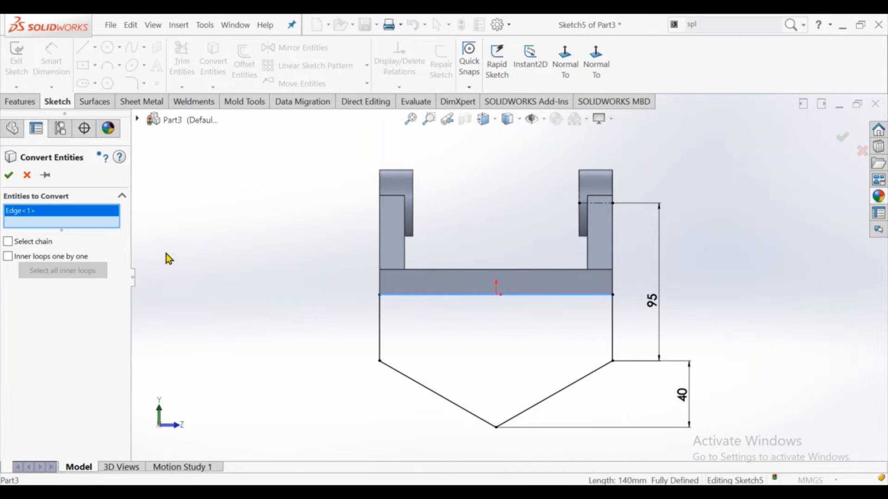
left_click(8, 176)
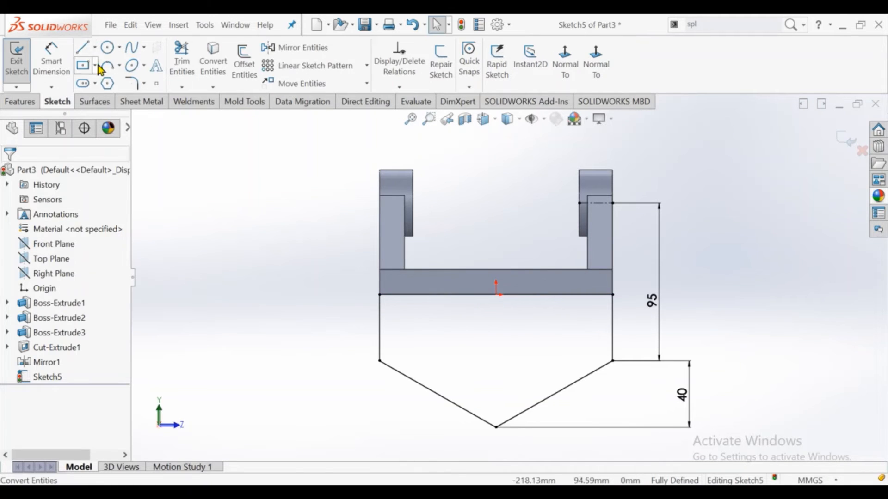
Fillet the profile's two side corners and its bottom apex with a 20 mm radius.
left_click(129, 84)
left_click(380, 361)
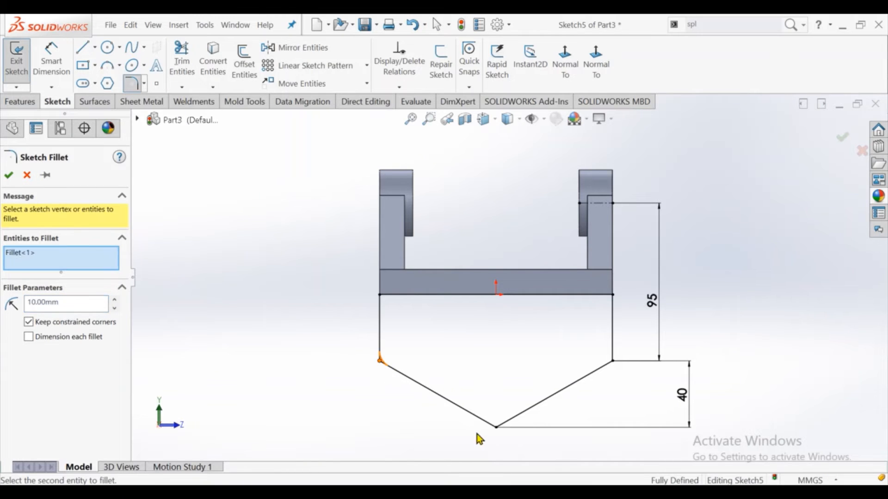
left_click(497, 427)
left_click(613, 361)
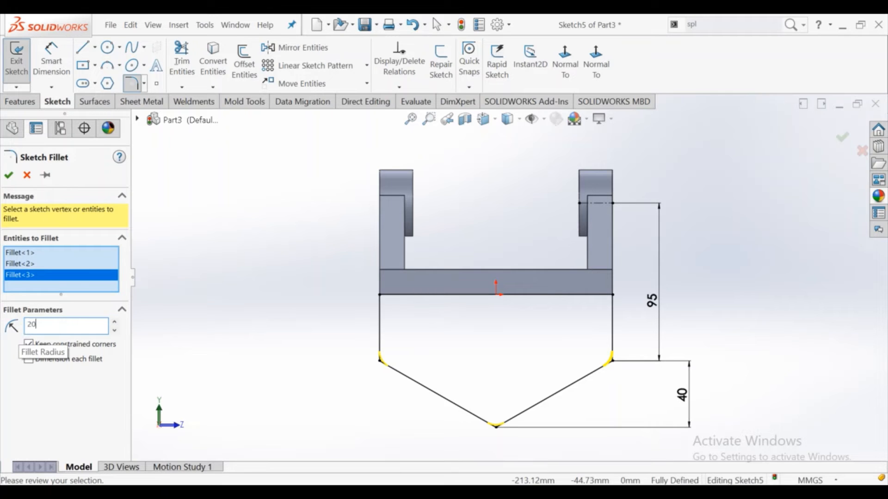
key("Return")
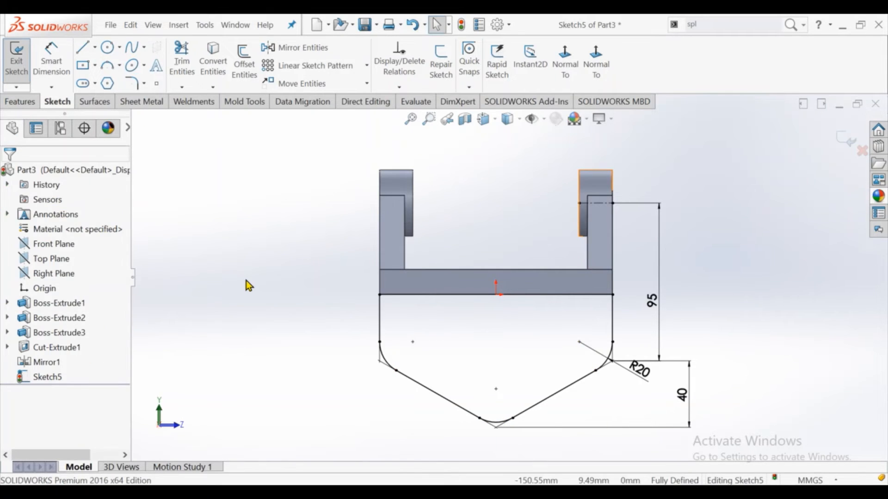
Sketch three circles centred on the fillet centres, with radii of about 7.9 mm, 4.7 mm and 7.4 mm from left to bottom to right.
left_click(107, 47)
left_click(413, 342)
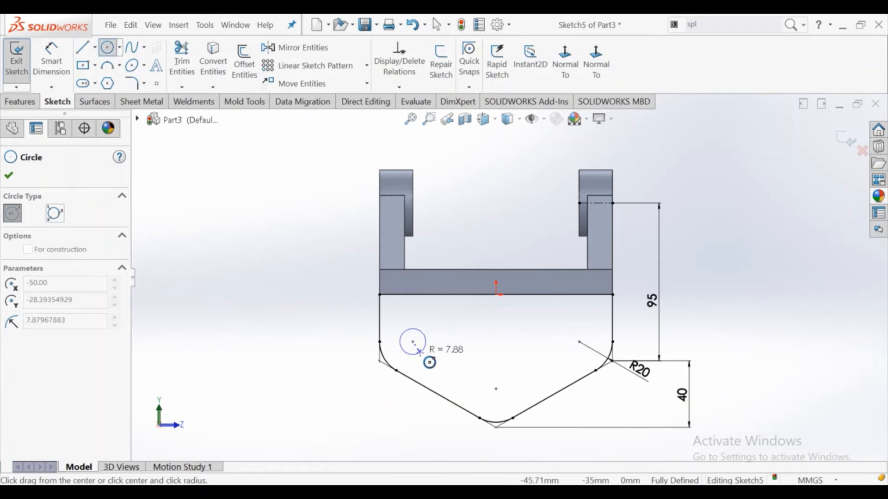
left_click(422, 351)
left_click(495, 389)
left_click(501, 394)
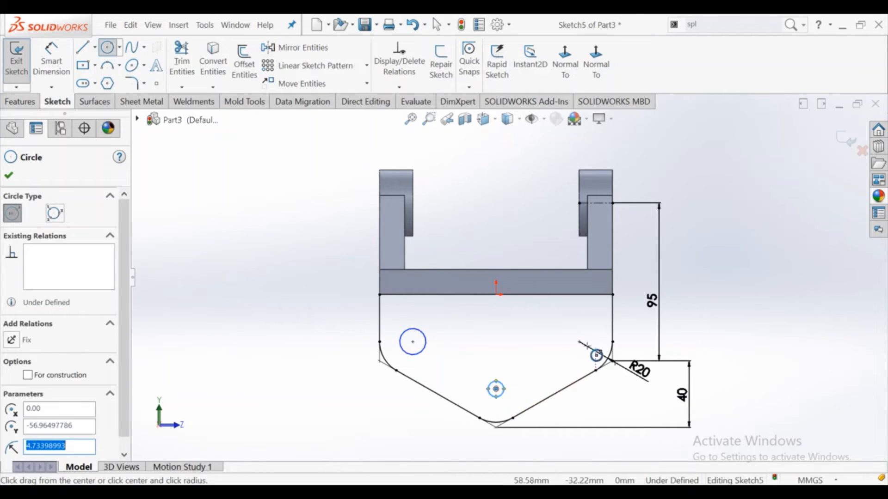
left_click(579, 342)
left_click(587, 352)
right_click(595, 362)
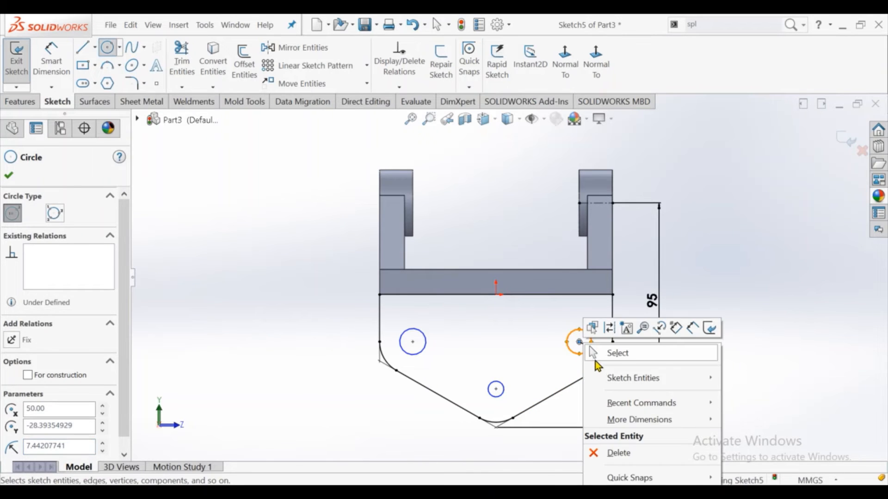
left_click(605, 355)
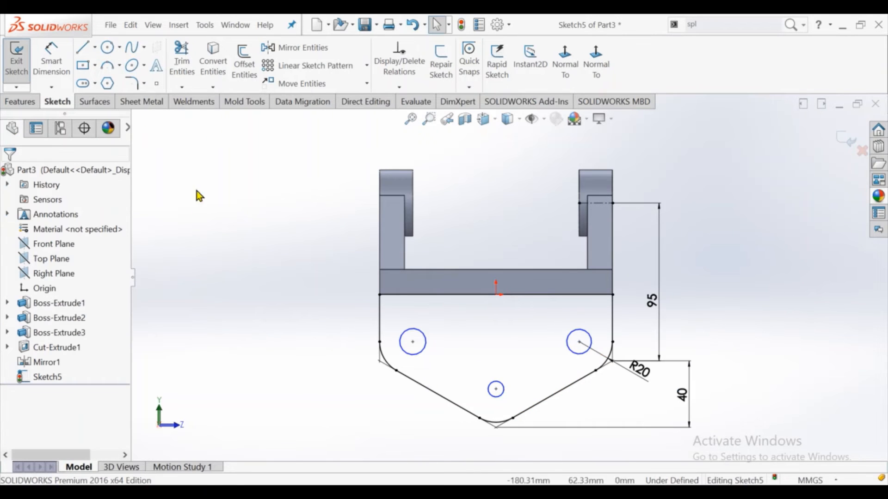
Dimension the left circle's diameter to 15 mm.
left_click(403, 333)
left_click(330, 319)
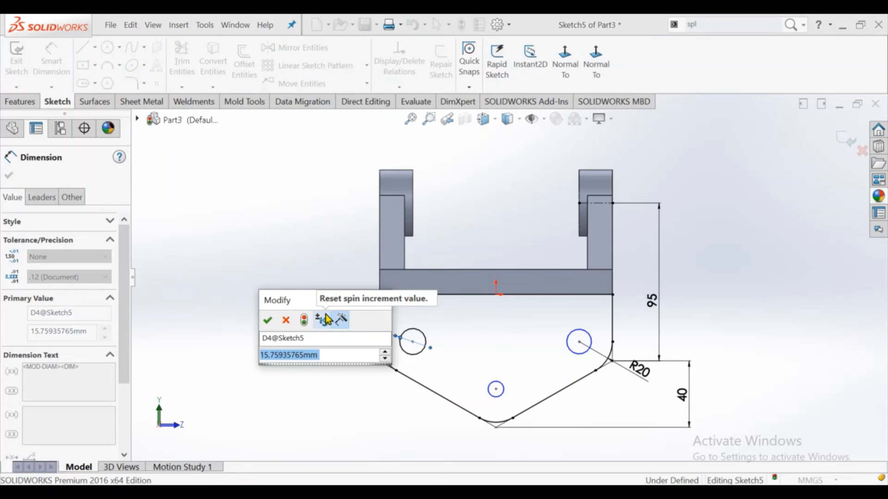
type("15")
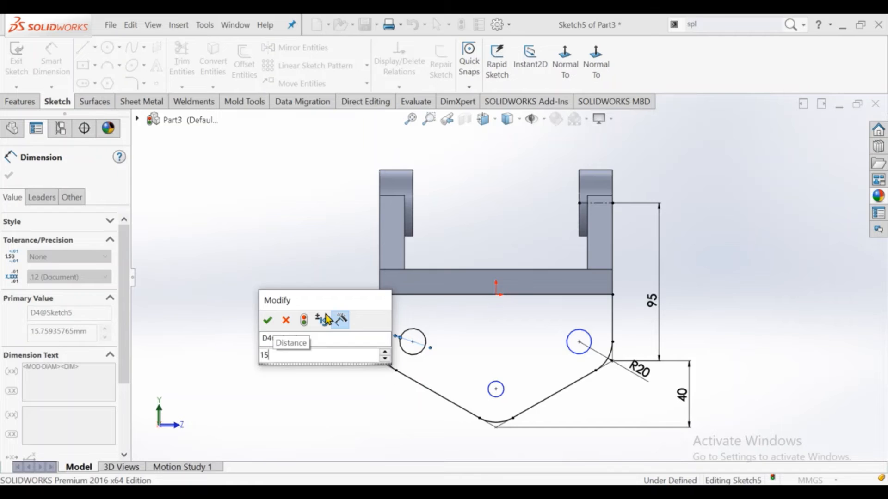
key("Return")
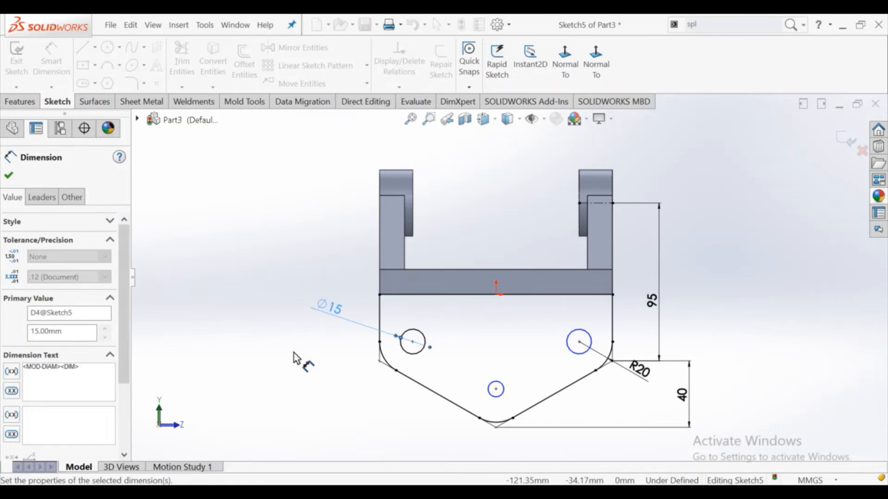
right_click(296, 358)
left_click(315, 187)
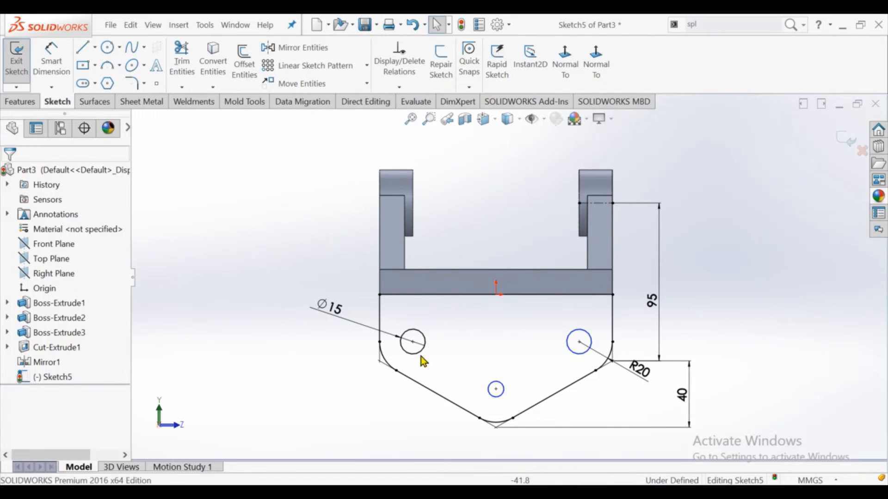
Apply an Equal relation to the three hole circles.
left_click(406, 357)
left_click(491, 395, "ctrl")
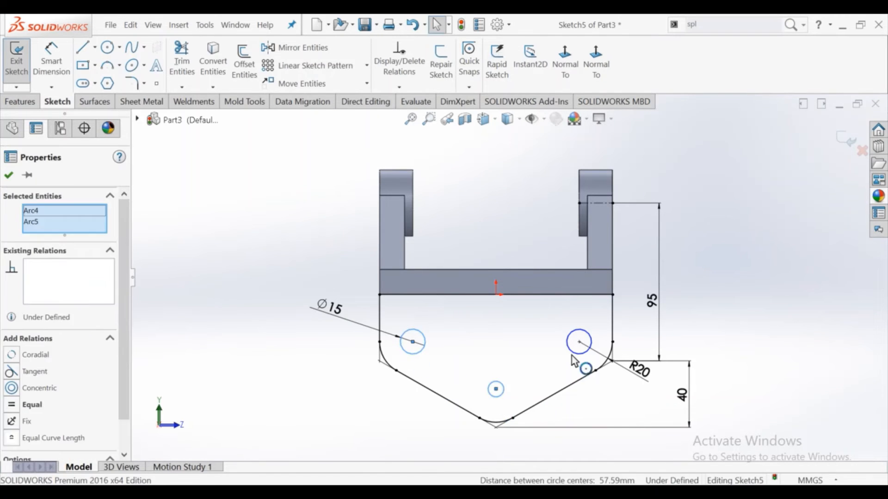
left_click(590, 348, "ctrl")
left_click(33, 405)
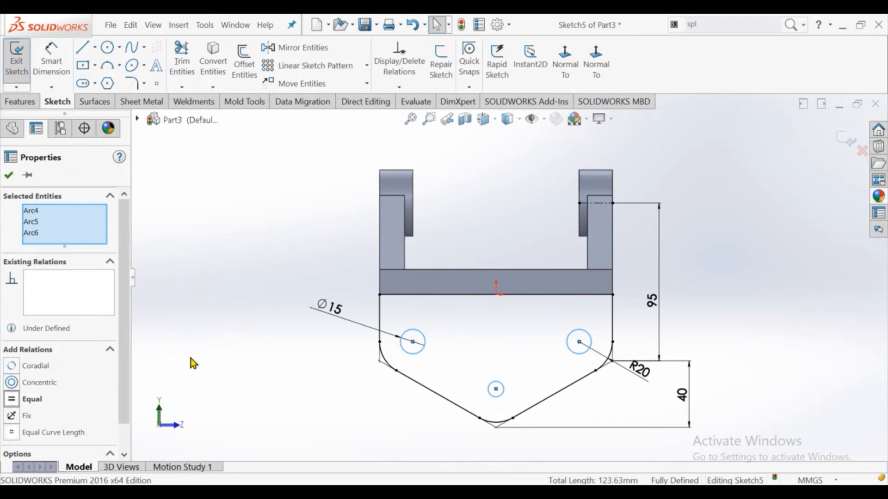
left_click(217, 300)
Extrude the holed profile 15 mm in the reversed direction, under the base, merged with the body.
mouse_move(231, 251)
middle_mouse_down()
mouse_move(257, 242)
mouse_move(292, 247)
middle_mouse_up()
left_click(20, 103)
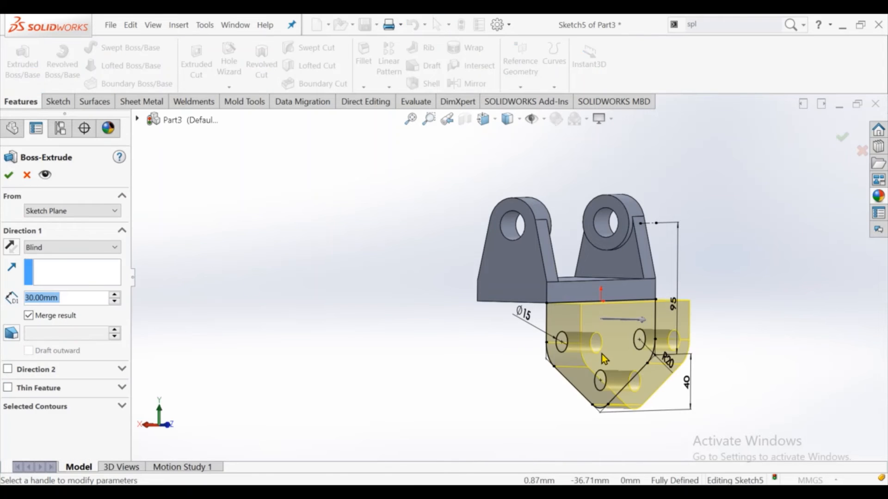
left_click(14, 249)
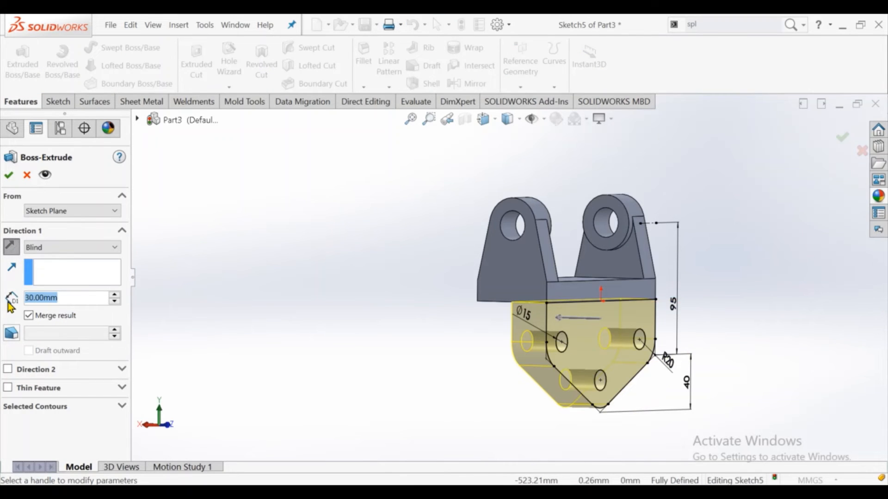
type("15")
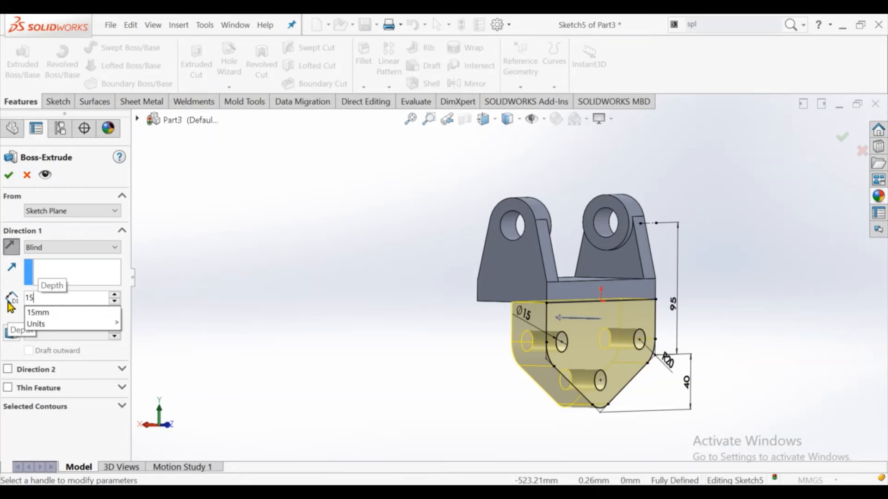
key("Return")
left_click(9, 175)
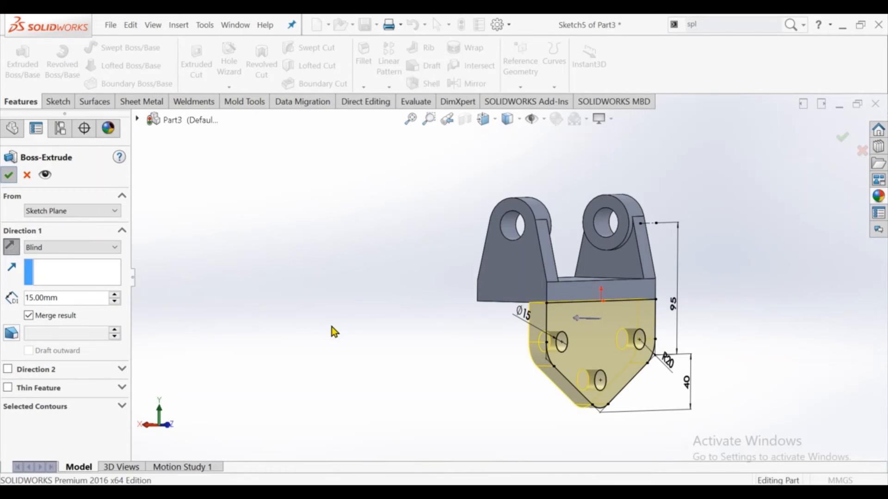
Start a sketch on the Front Plane and view it straight on.
middle_click_drag(332, 331, 379, 319)
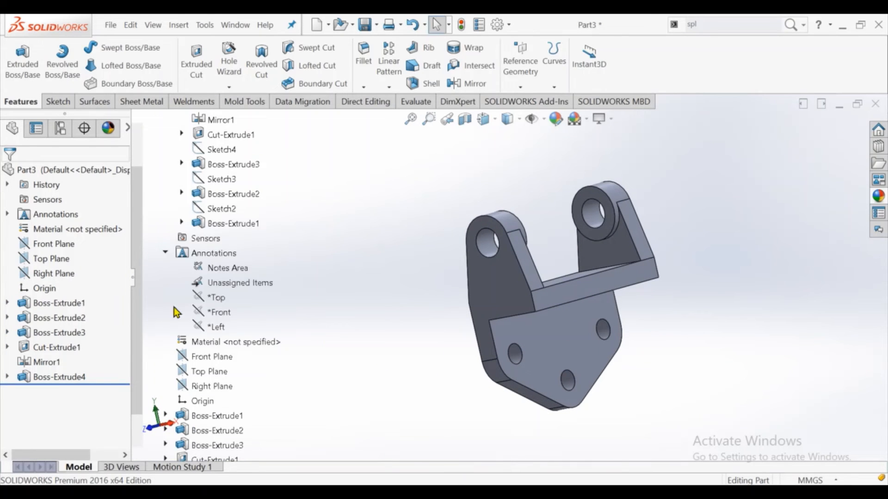
left_click(48, 244)
middle_click_drag(382, 264, 409, 334)
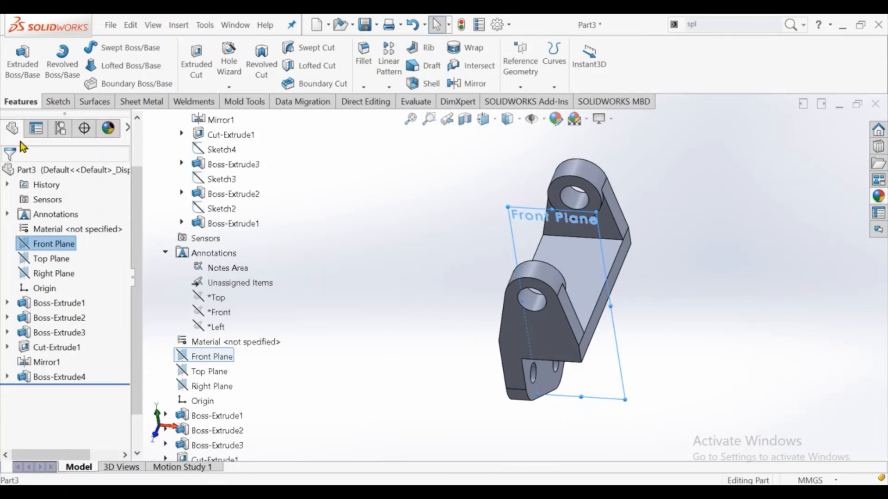
left_click(57, 101)
left_click(16, 60)
left_click(564, 67)
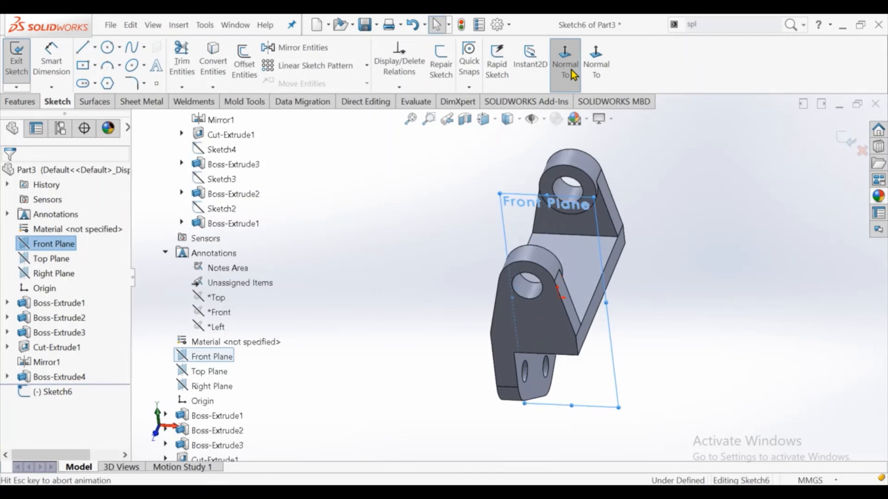
scroll(647, 296, "up", 1)
left_click(603, 270)
scroll(601, 267, "down", 1)
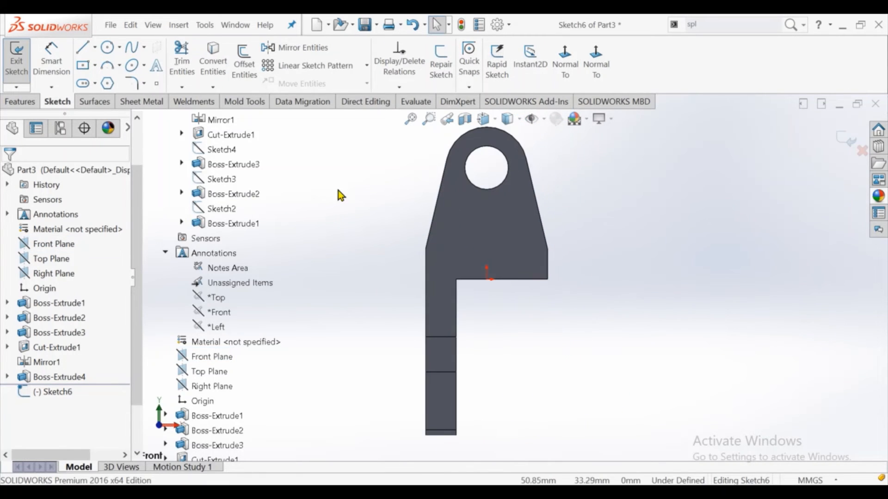
Sketch a sloped line from the base's outer bottom corner down to the lower plate's inner face.
left_click(94, 48)
left_click(99, 63)
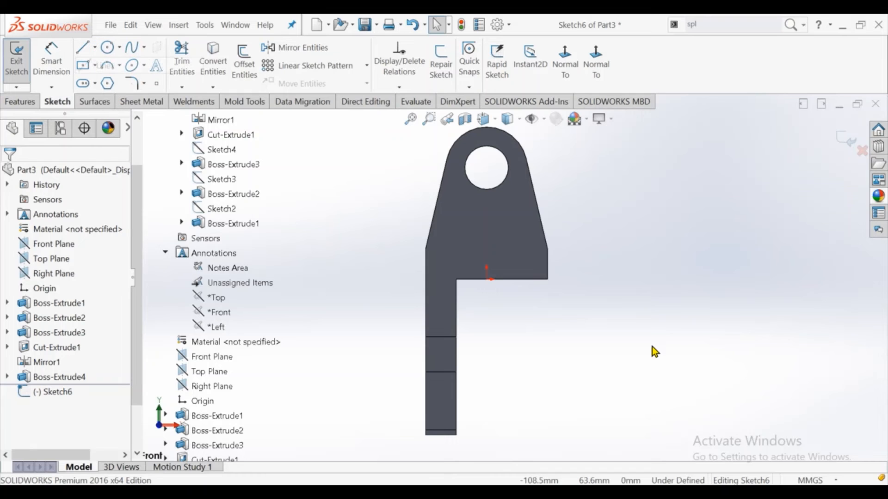
left_click(546, 279)
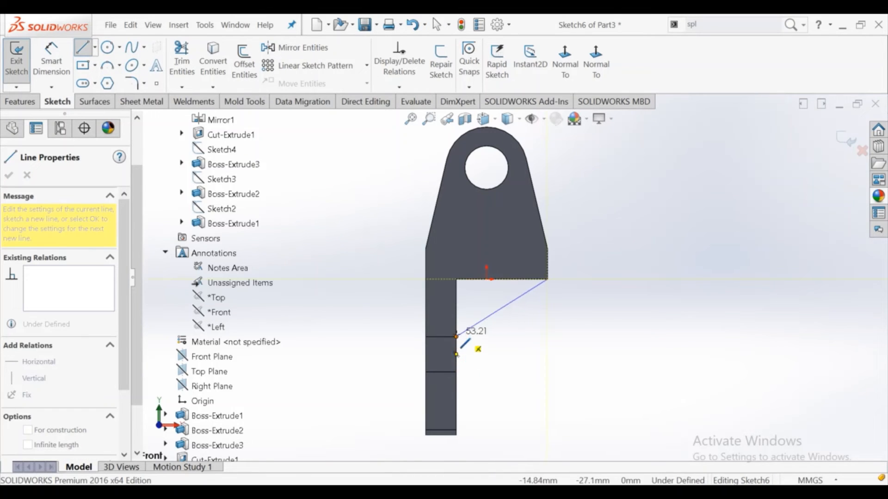
left_click(456, 328)
right_click(457, 329)
left_click(481, 319)
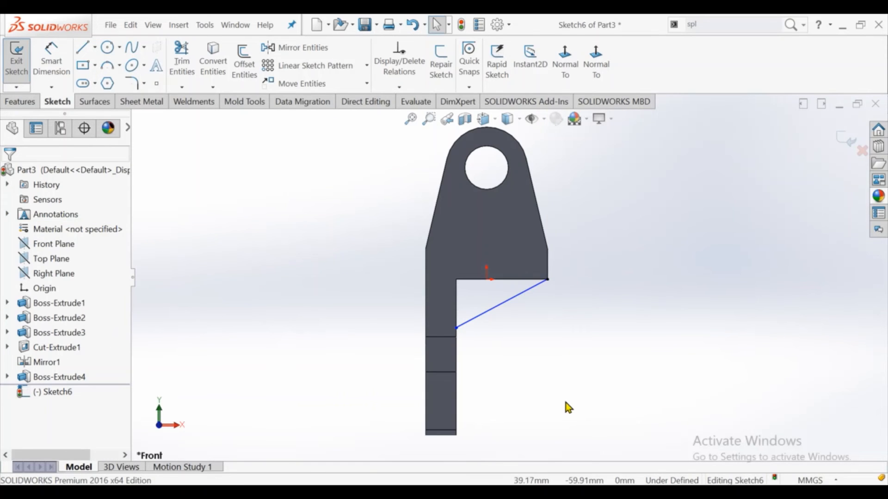
Set the display style to show the model as wireframe with hidden lines visible, viewed normal to the sketch.
middle_click_drag(565, 403, 536, 407)
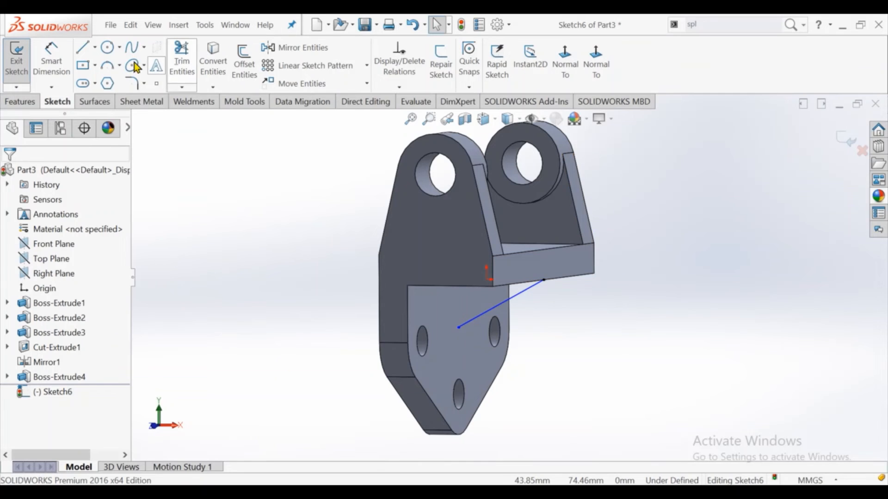
left_click(565, 61)
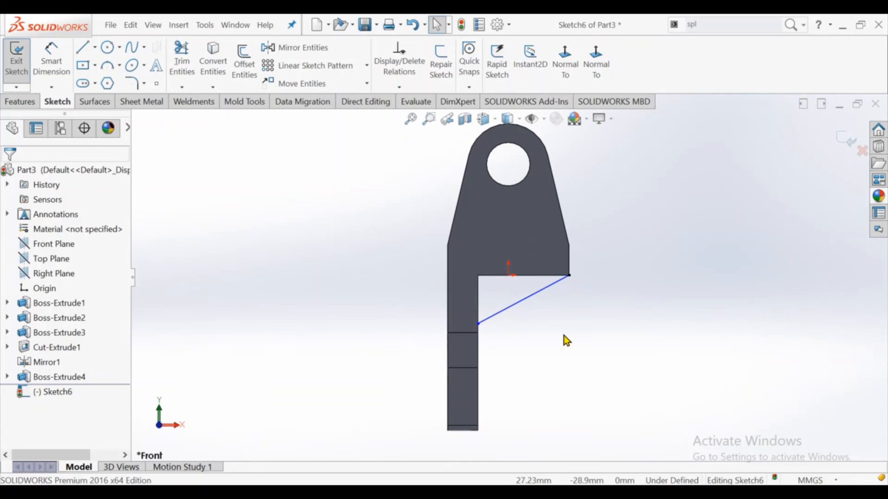
left_click(511, 119)
left_click(508, 196)
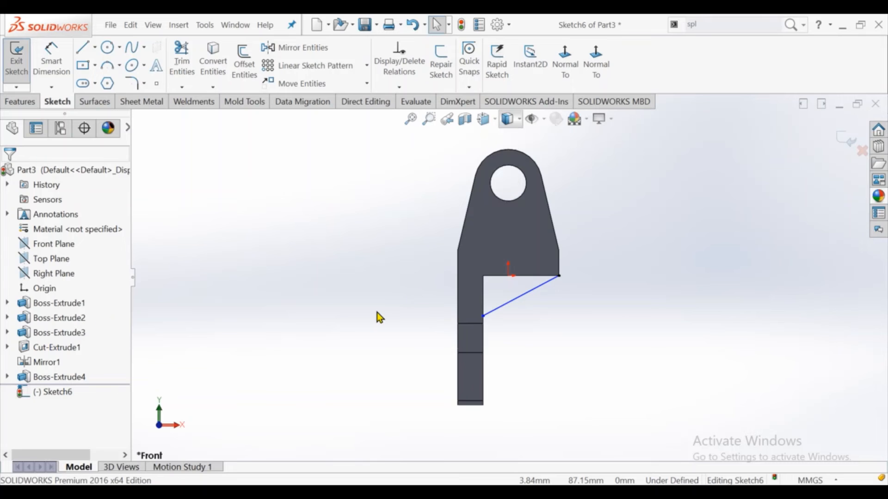
Sketch a horizontal centerline across the lower plate's full thickness at the bottom hole's axis height.
left_click(95, 47)
left_click(113, 82)
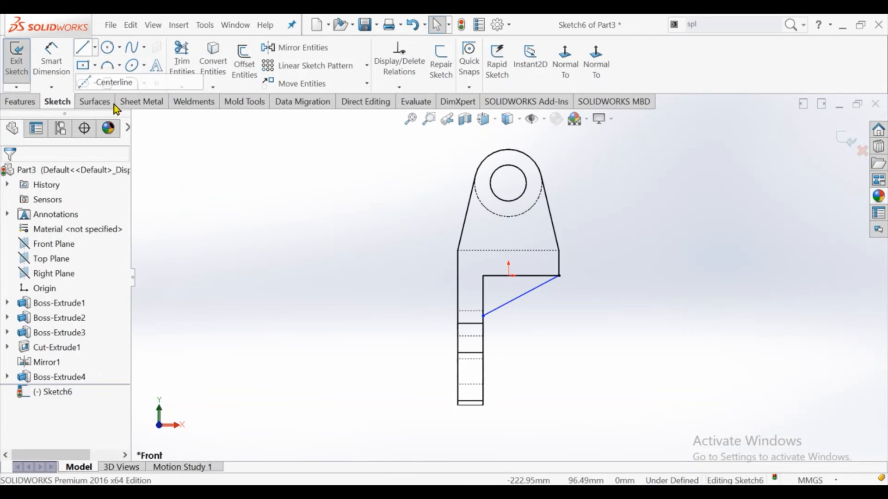
left_click(476, 288)
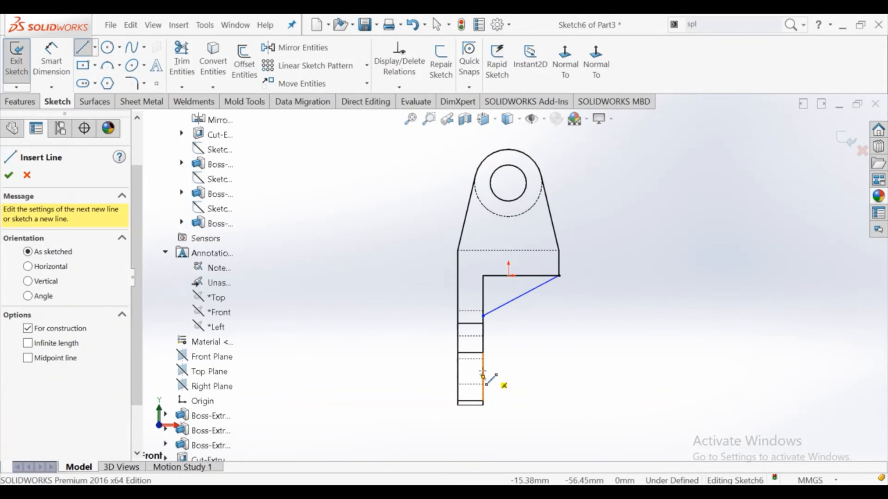
middle_click_drag(470, 378, 467, 378)
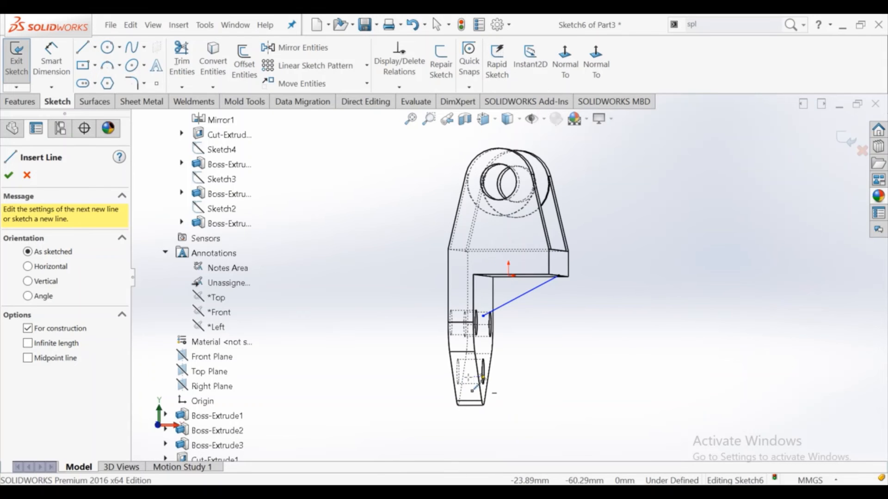
left_click(563, 81)
scroll(448, 398, "down", 3)
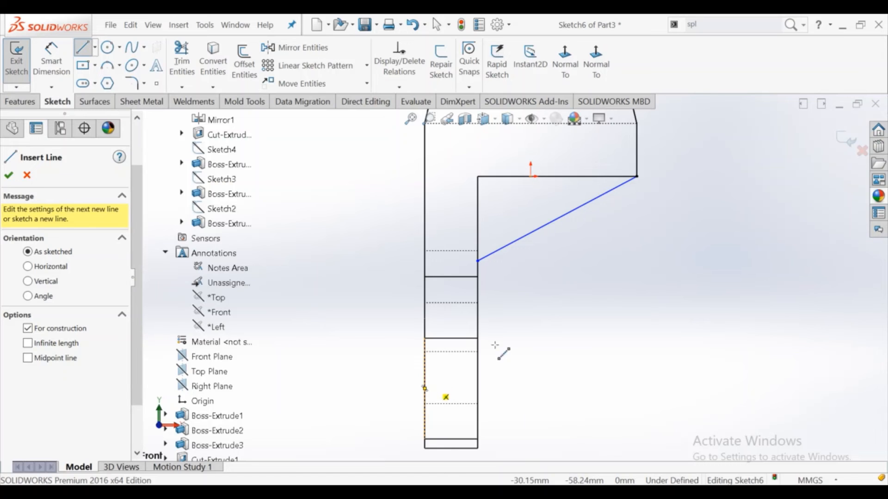
middle_click_drag(487, 357, 549, 358)
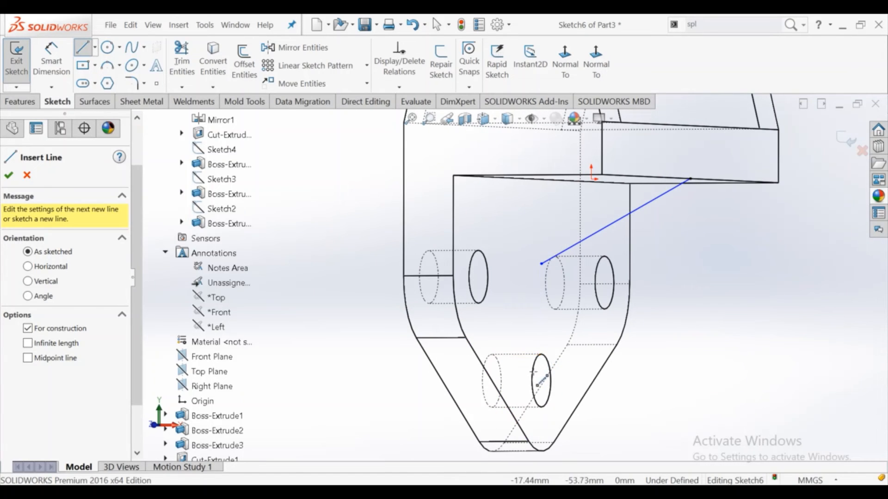
left_click(589, 62)
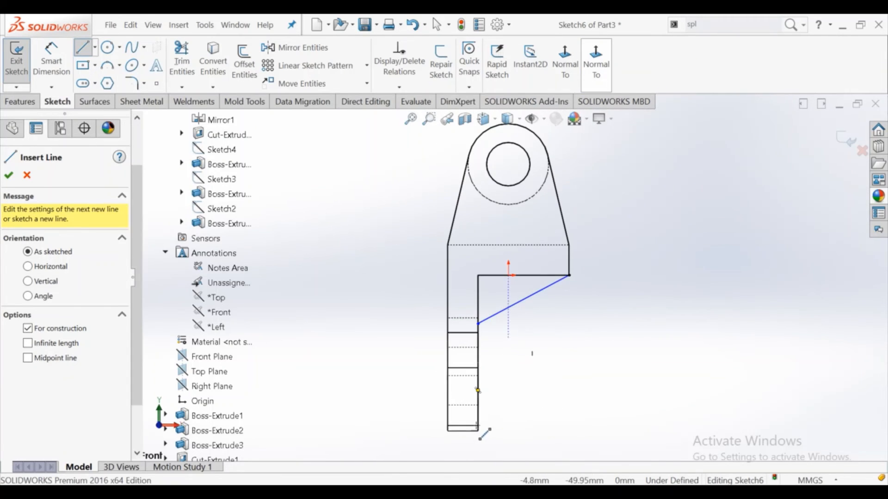
left_click(478, 391)
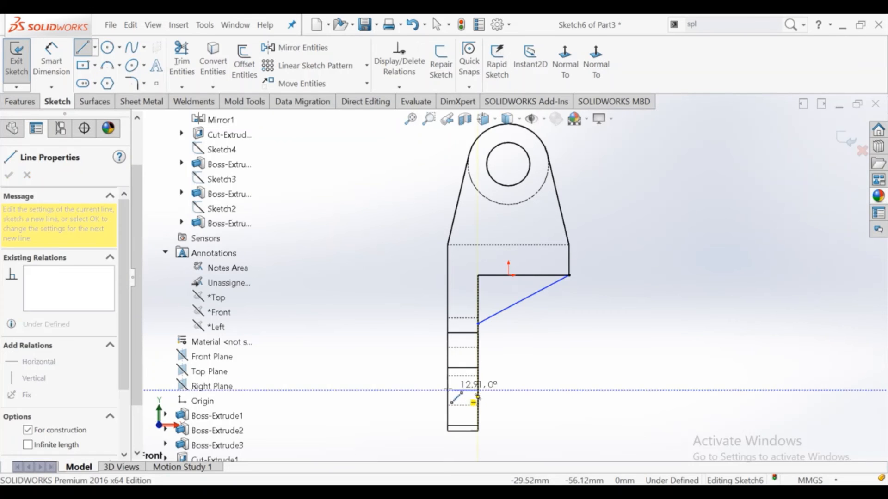
left_click(447, 391)
right_click(447, 391)
left_click(478, 306)
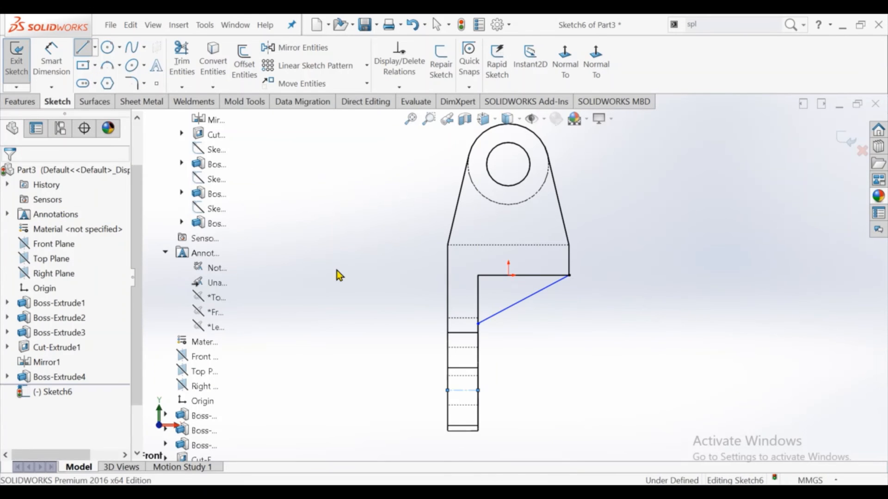
Dimension the sloped line's lower endpoint 20 mm vertically above the bottom hole's centerline.
left_click(40, 59)
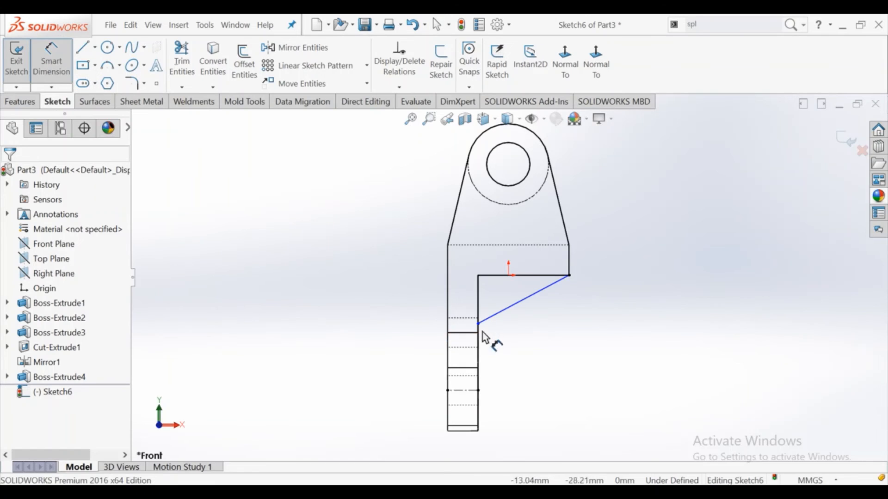
left_click(478, 324)
left_click(477, 390)
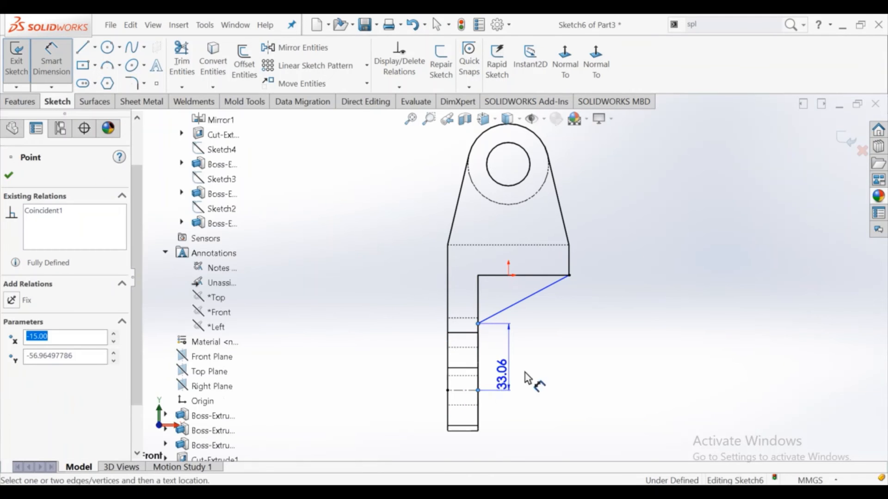
left_click(532, 375)
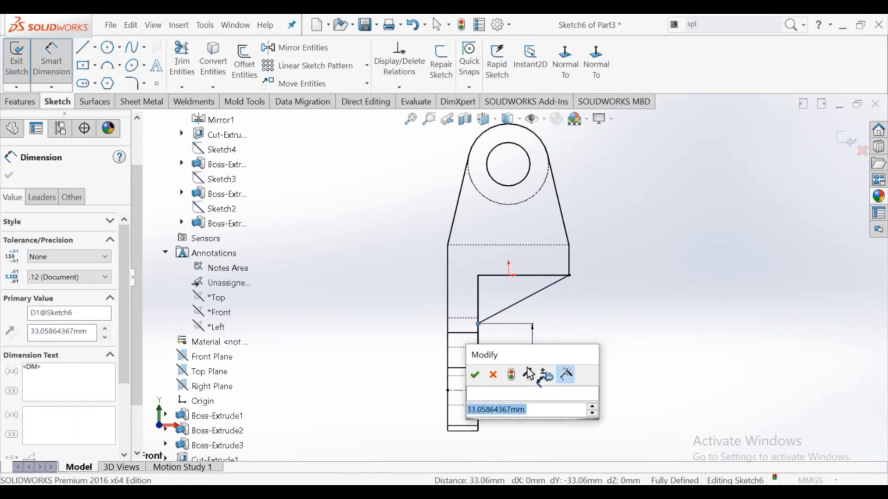
type("20")
key("Return")
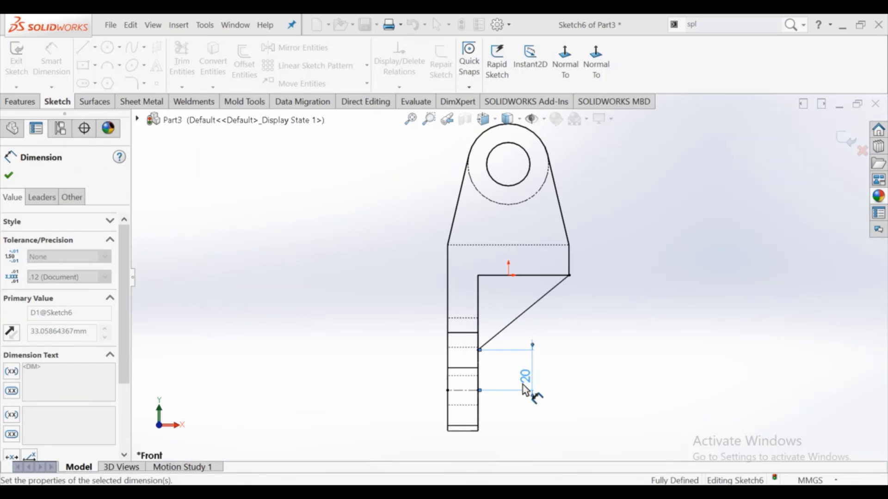
left_click(572, 323)
Exit the rib sketch and set the display style to shaded with edges.
mouse_move(573, 323)
middle_mouse_down()
mouse_move(555, 323)
mouse_move(583, 326)
middle_mouse_up()
right_click(646, 244)
left_click(676, 286)
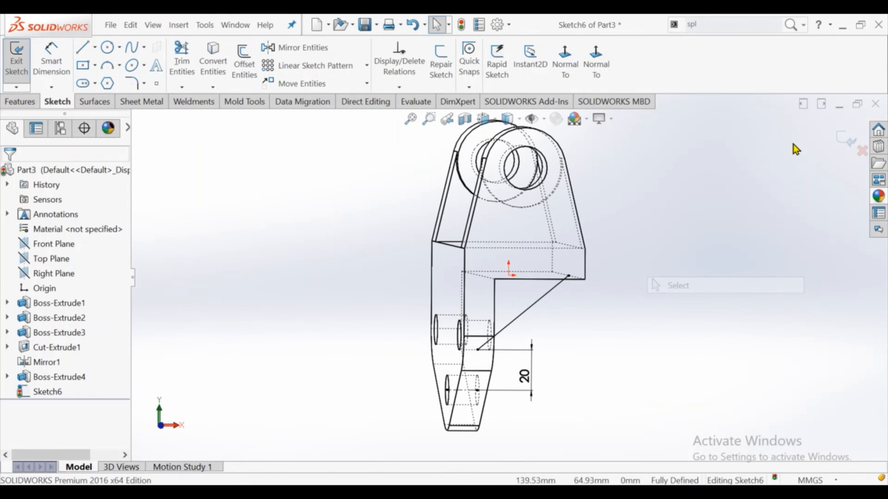
left_click(845, 146)
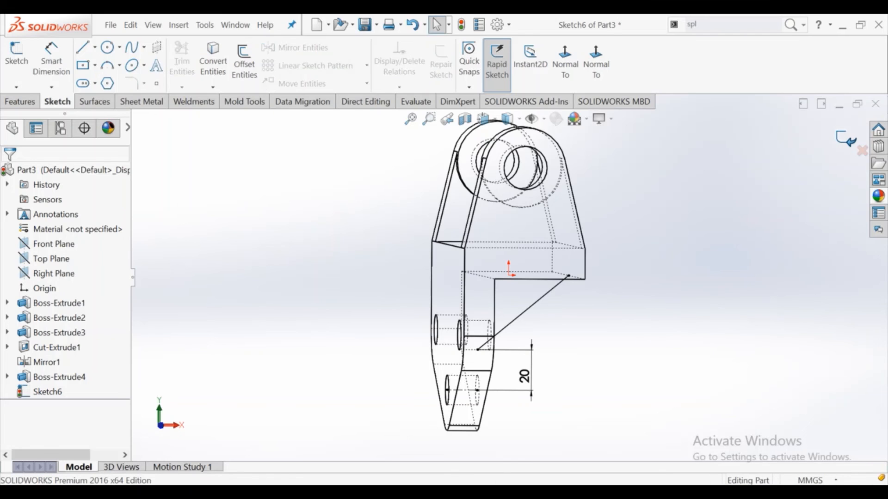
middle_click_drag(665, 263, 644, 256)
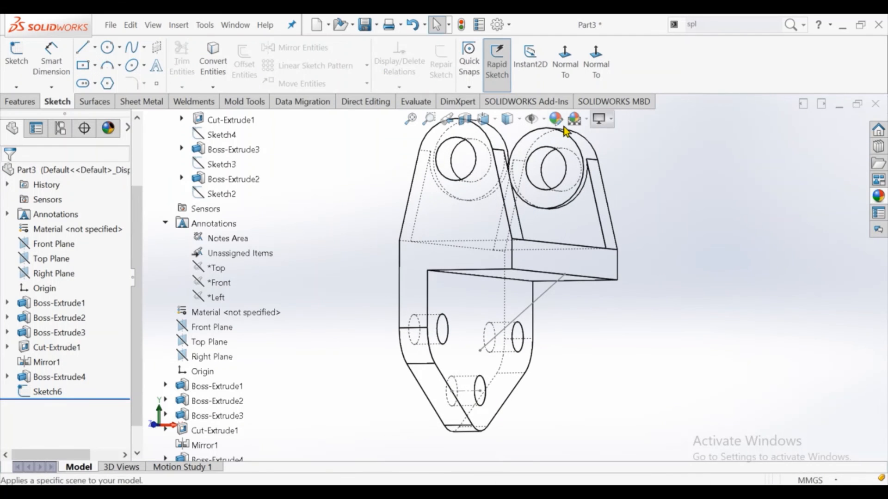
left_click(516, 121)
left_click(518, 137)
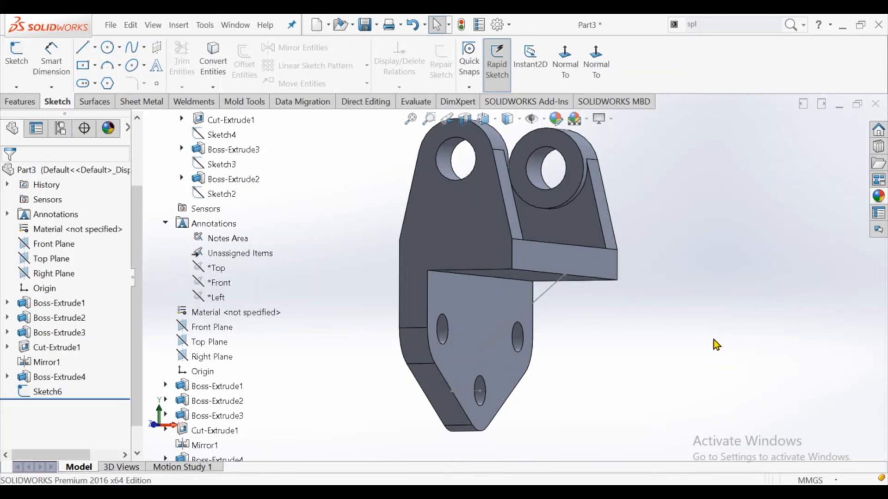
Create a 15 mm thick rib from the sloped line, bracing the base's underside against the lower plate.
middle_click_drag(734, 347, 380, 316)
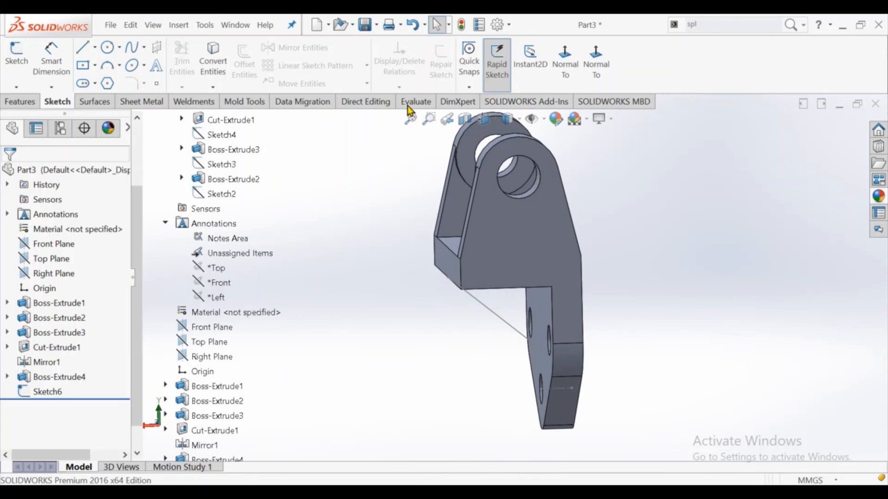
left_click(20, 102)
left_click(426, 47)
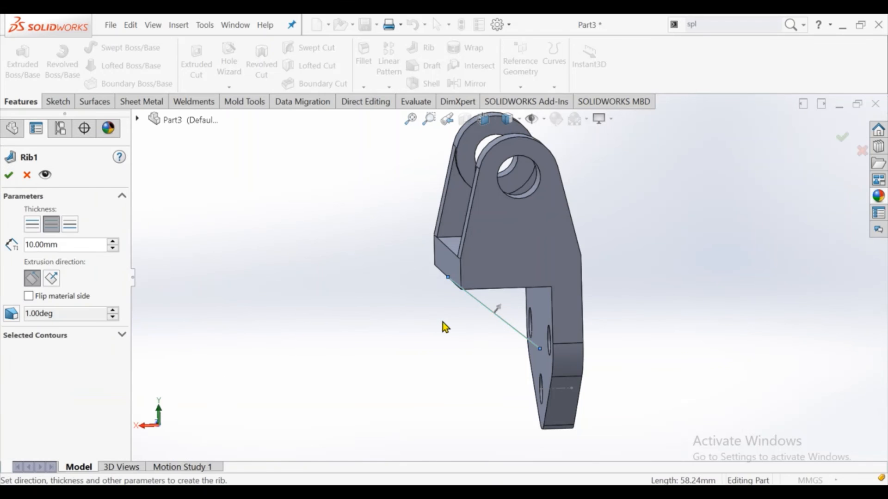
mouse_move(442, 322)
middle_mouse_down()
mouse_move(555, 238)
mouse_move(511, 224)
mouse_move(575, 219)
middle_mouse_up()
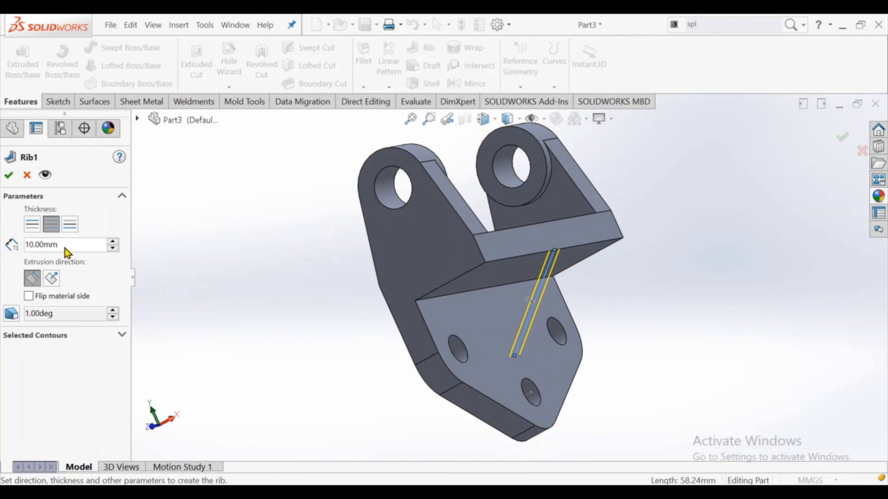
type("15")
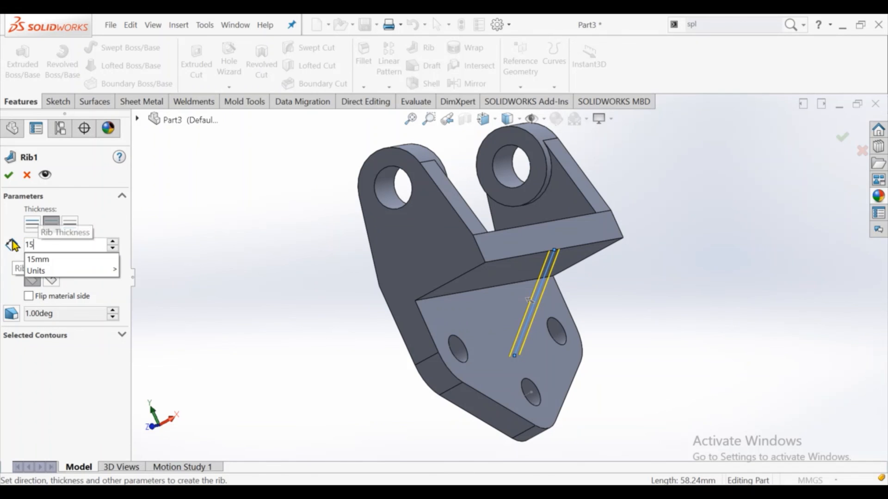
key("Return")
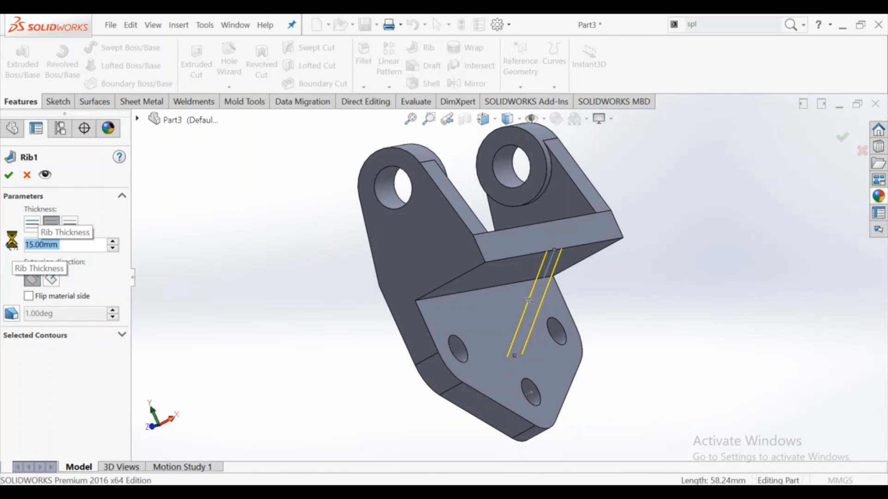
middle_click_drag(352, 308, 295, 329)
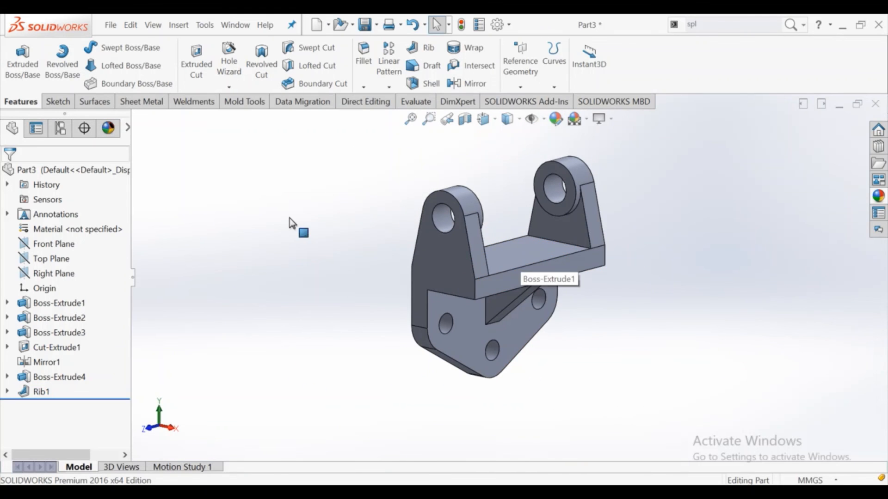
Assign Malleable Cast Iron from the Iron category as the part's material.
right_click(57, 231)
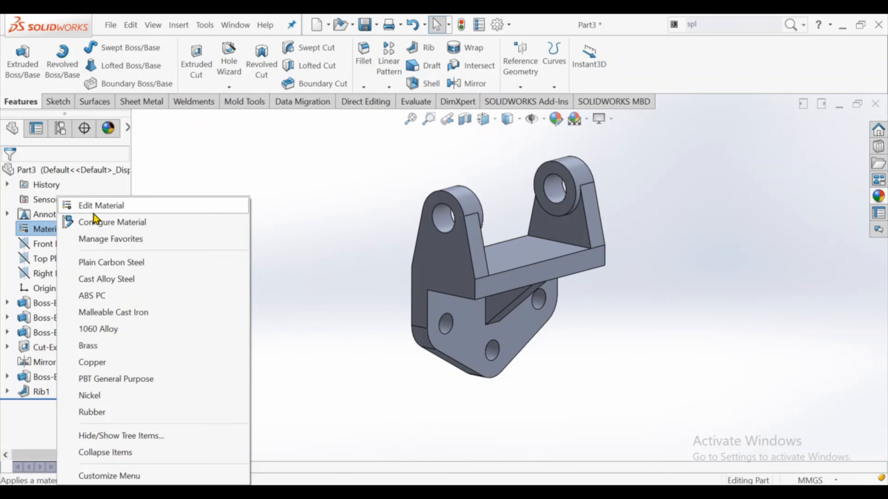
left_click(93, 213)
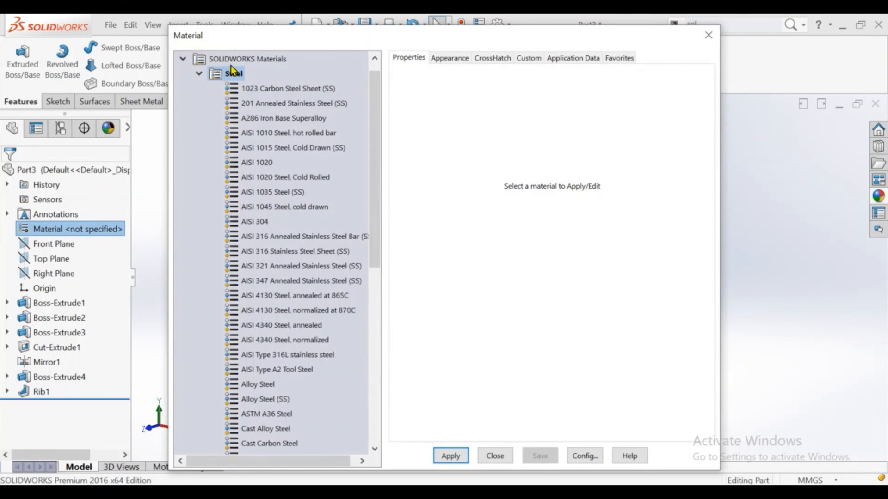
left_click(198, 76)
left_click(199, 103)
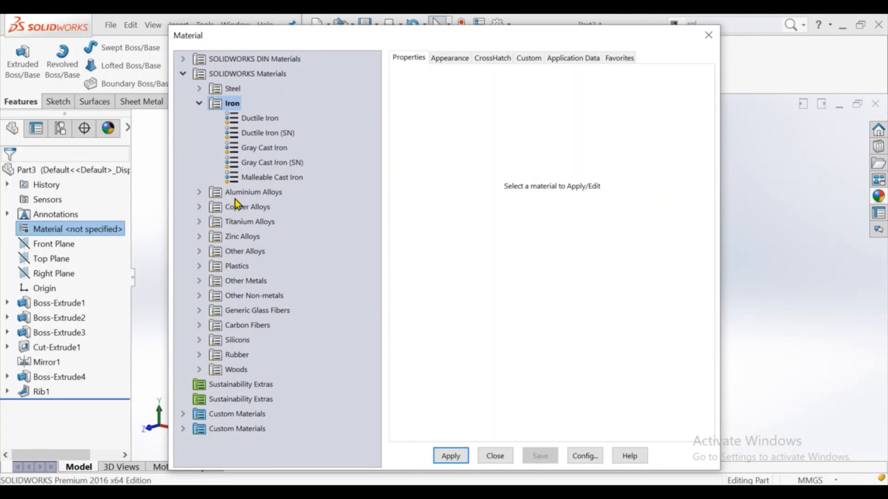
left_click(273, 163)
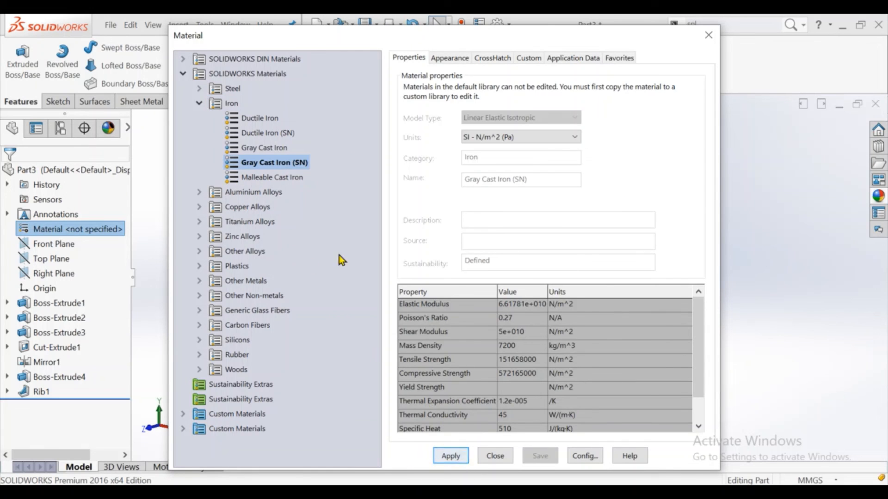
left_click(270, 177)
left_click(456, 454)
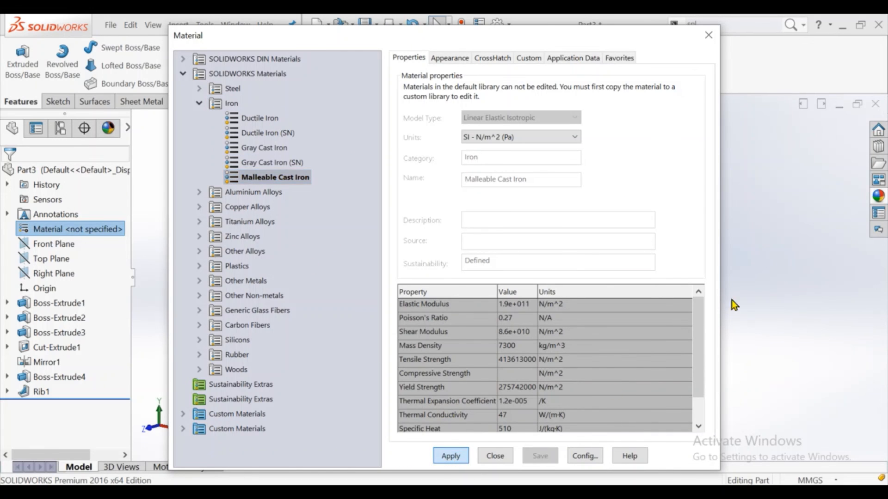
left_click(708, 35)
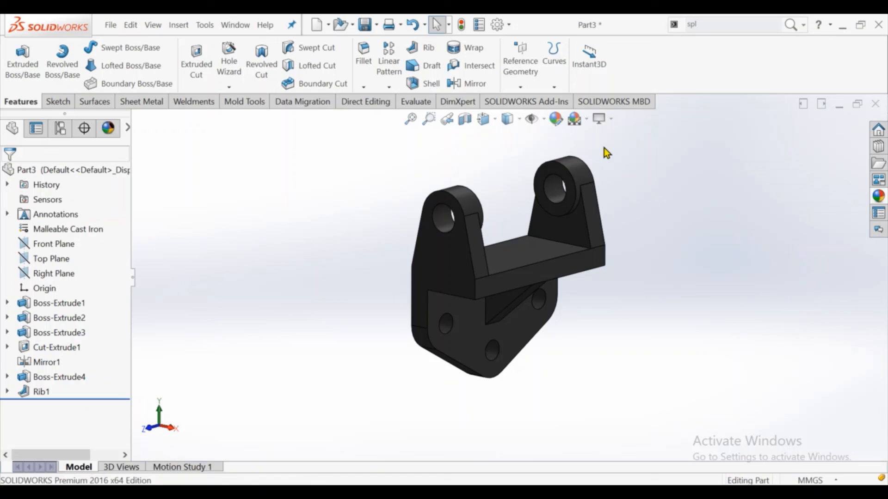
Recolor the part's cast iron appearance with a light red from the standard color palette.
left_click(558, 123)
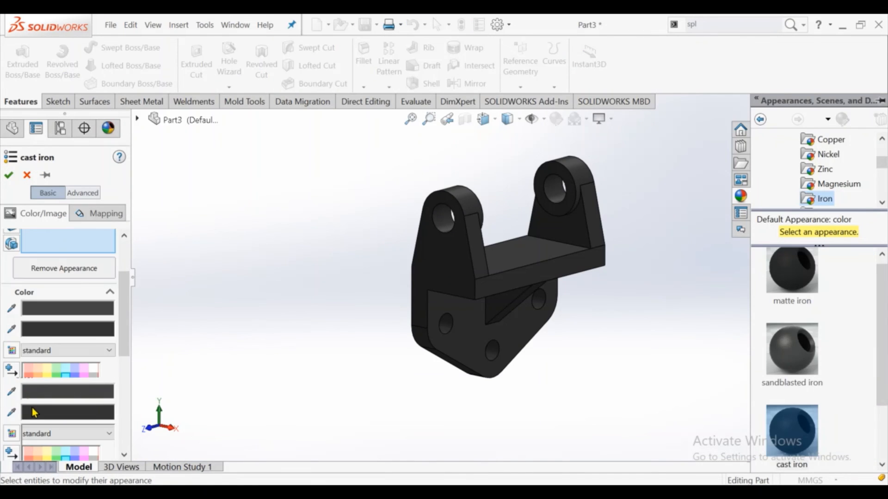
left_click(28, 298)
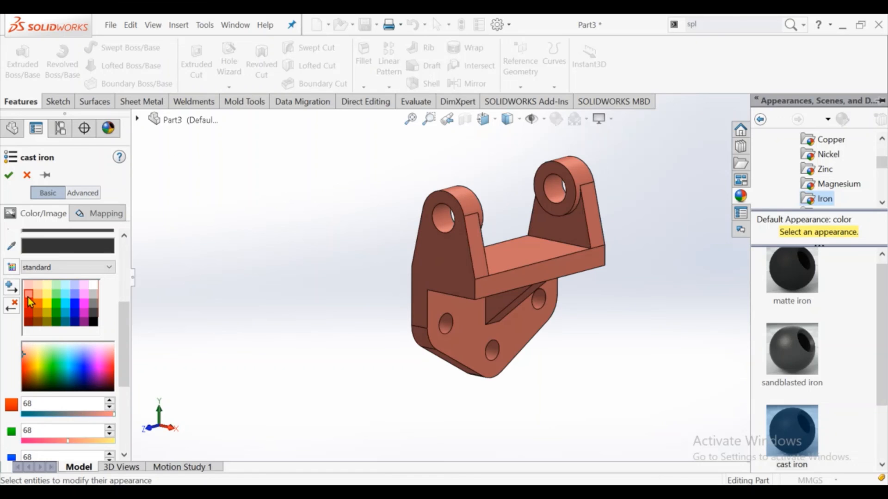
left_click(14, 175)
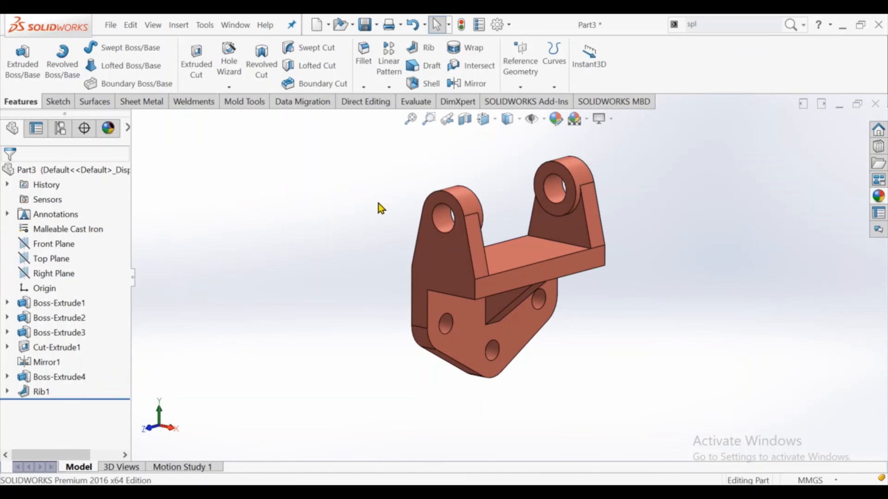
middle_click_drag(378, 203, 481, 189)
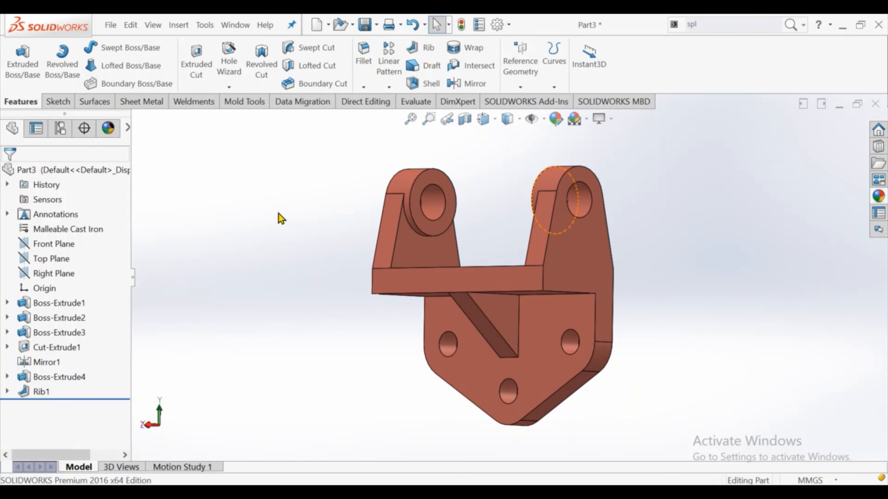
scroll(295, 227, "up", 1)
scroll(484, 265, "down", 1)
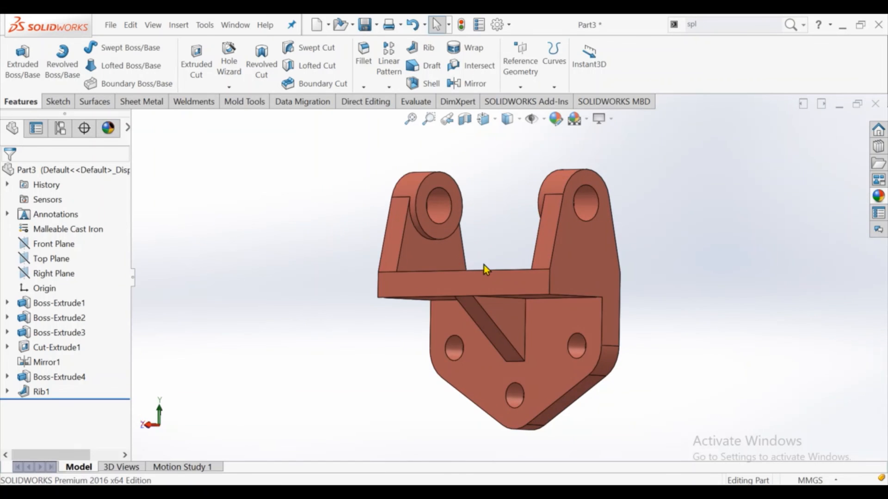